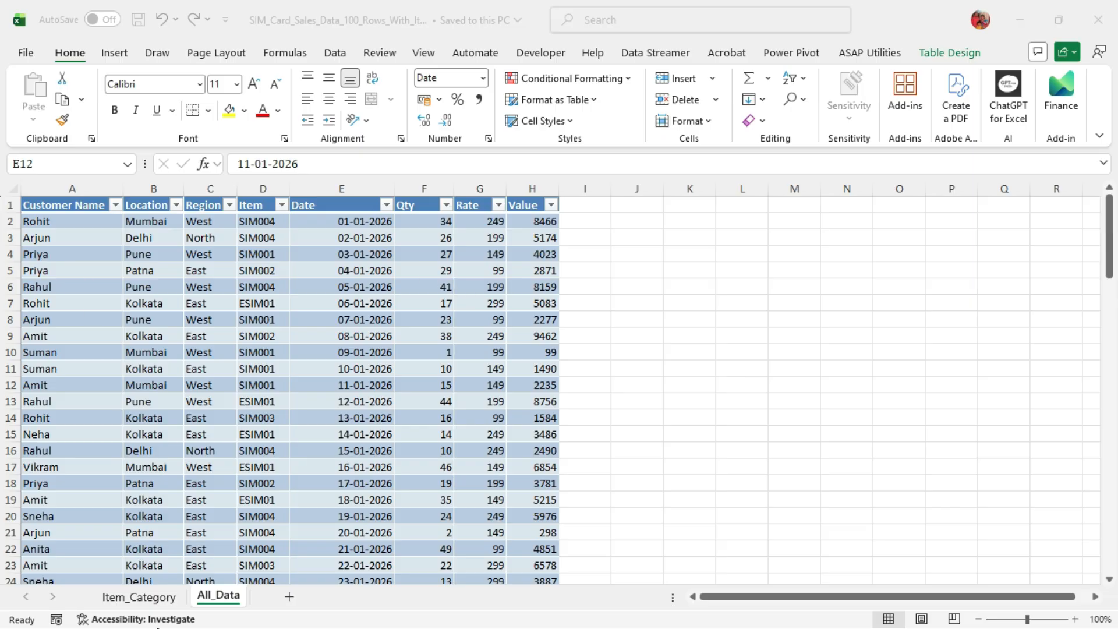
Review the item table on the Item_Category sheet and the sales table on the All_Data sheet.
left_click(145, 606)
left_click(164, 598)
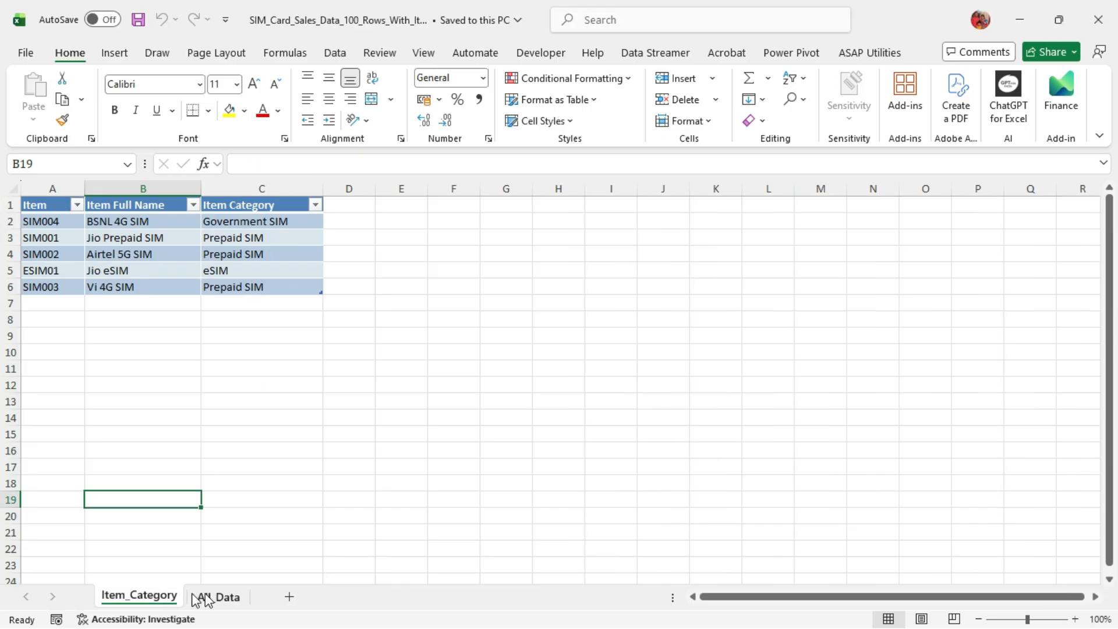
left_click(107, 225)
left_click_drag(43, 198, 274, 243)
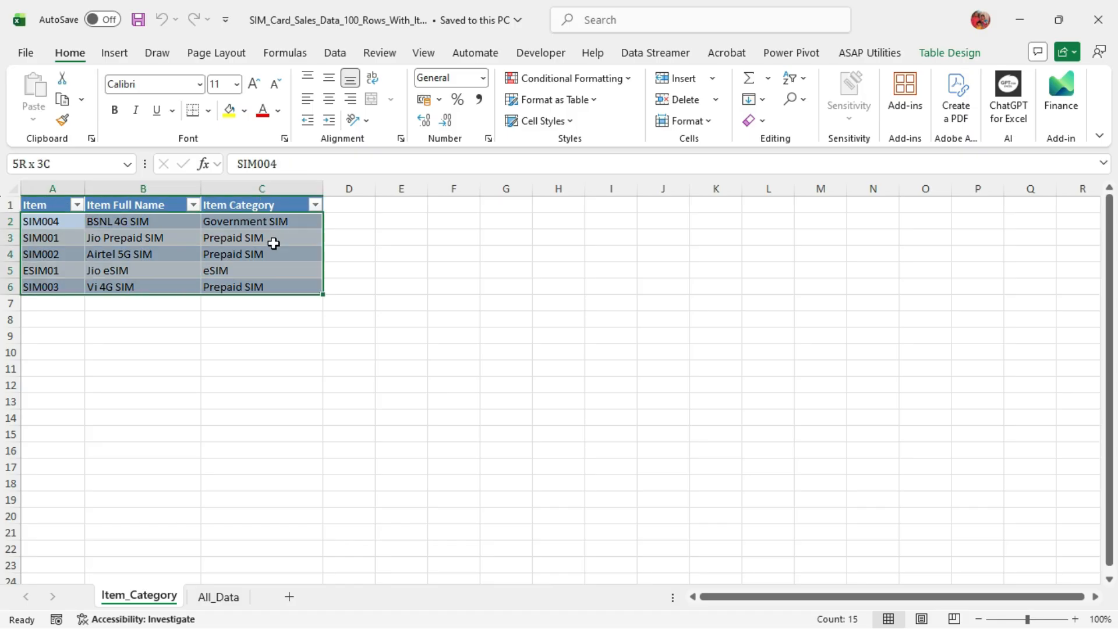
left_click(218, 597)
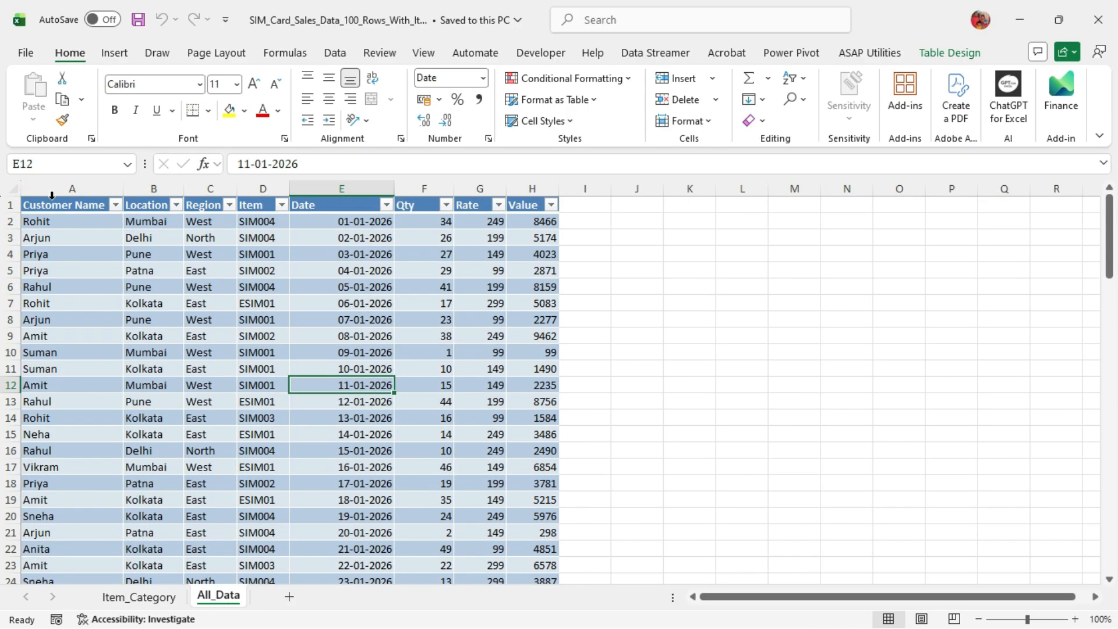
left_click_drag(52, 195, 532, 486)
left_click(471, 368)
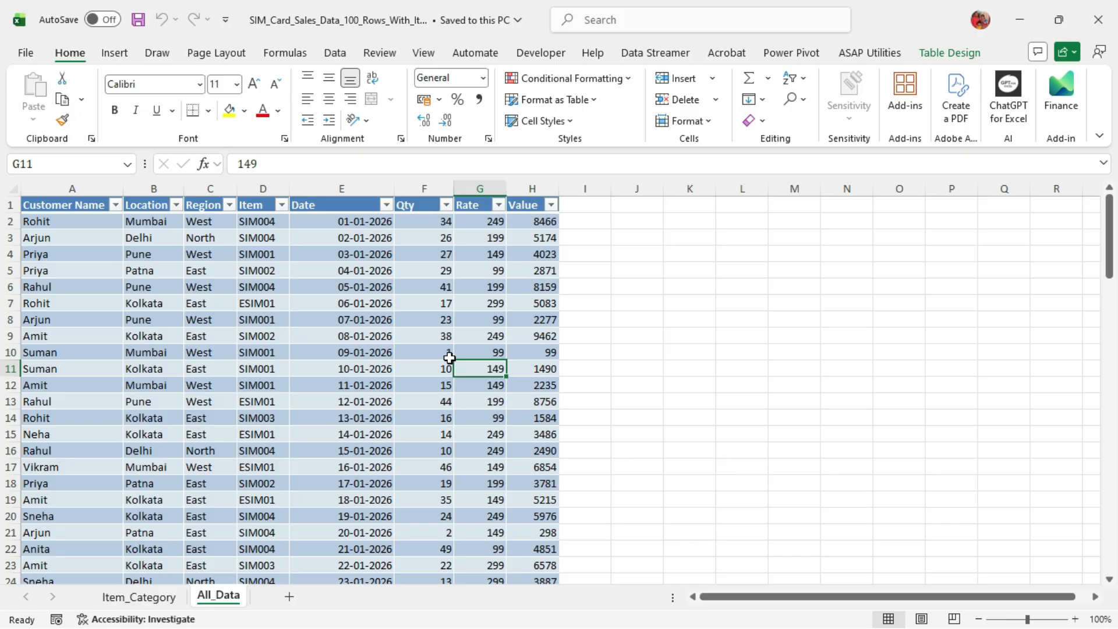
Compare the Item column of the Item_Category table with the Item column of the All_Data sales table.
left_click(154, 599)
left_click(291, 272)
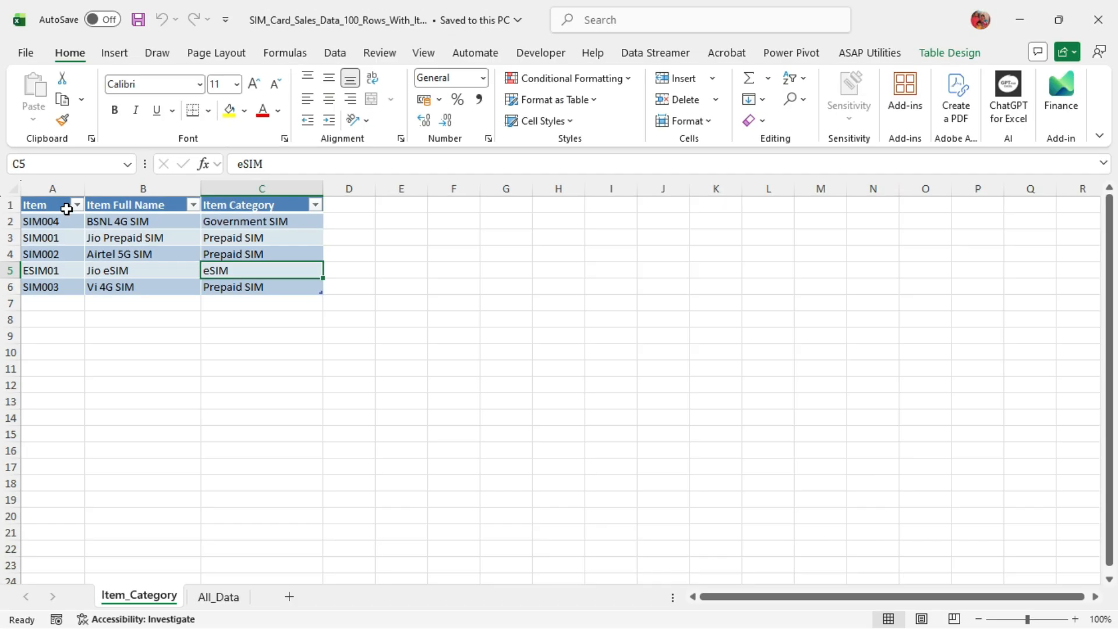
left_click(219, 598)
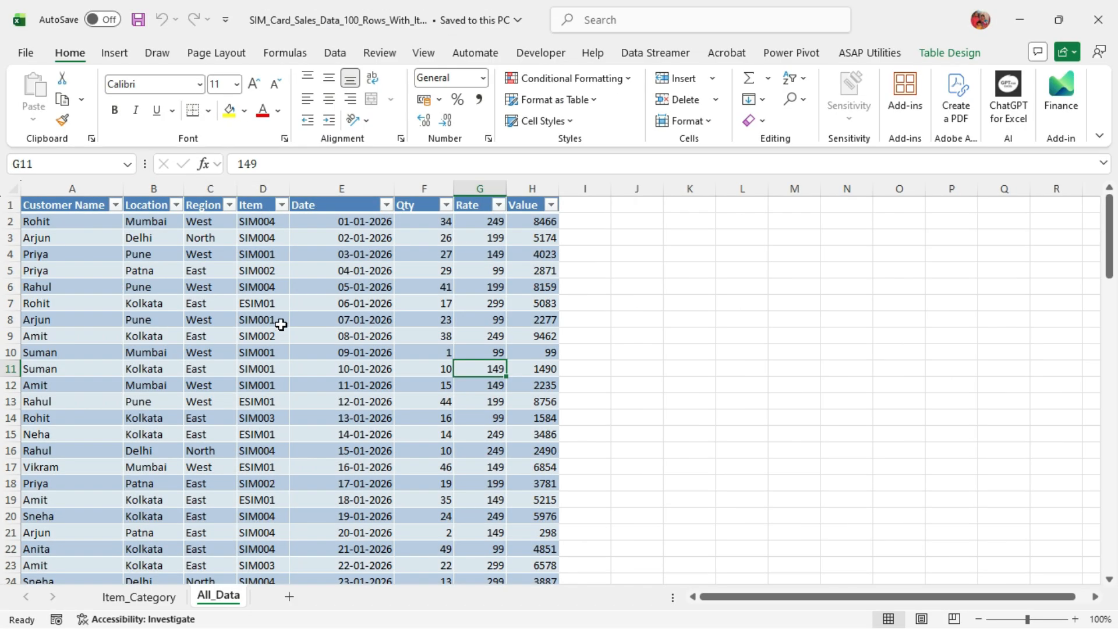
left_click(270, 369)
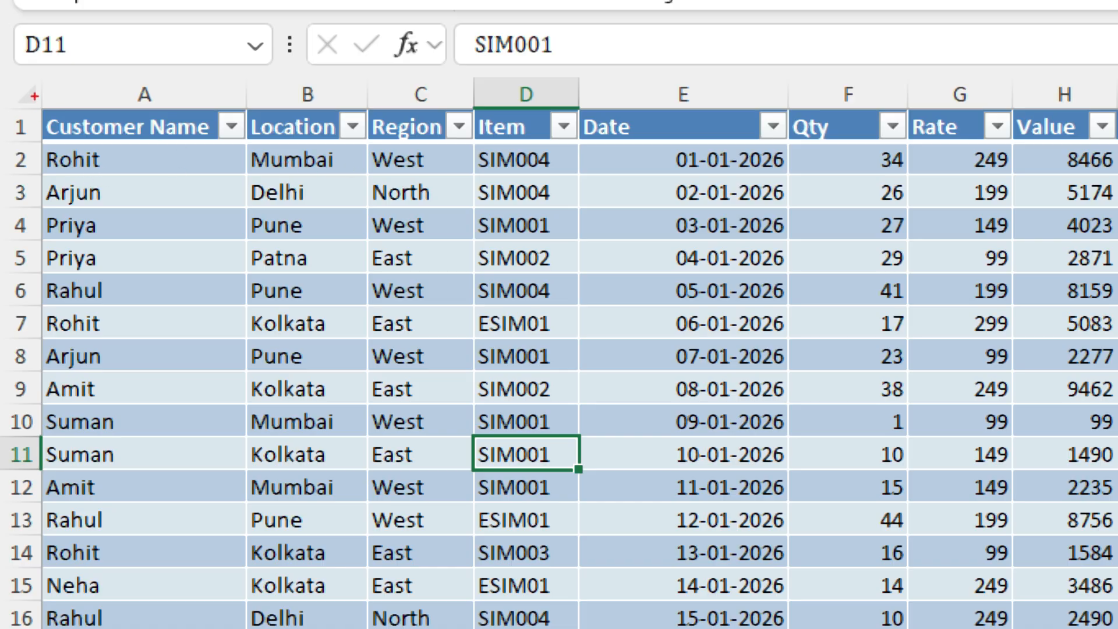
mouse_move(35, 96)
left_mouse_down()
mouse_move(274, 164)
mouse_move(1116, 171)
left_mouse_up()
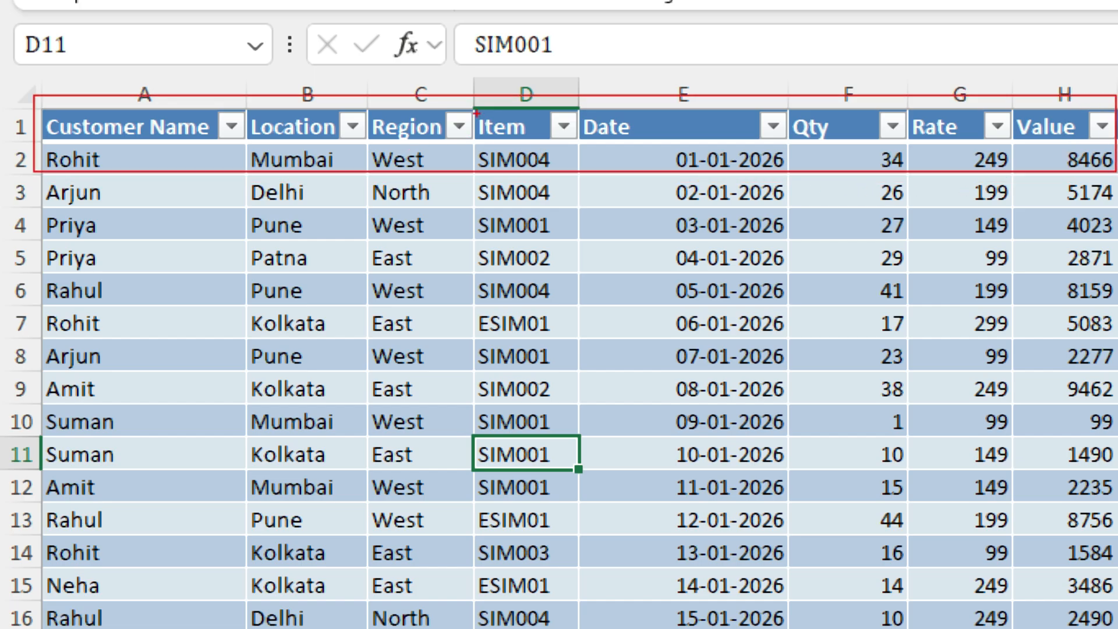
mouse_move(472, 97)
left_mouse_down()
mouse_move(584, 172)
mouse_move(583, 205)
left_mouse_up()
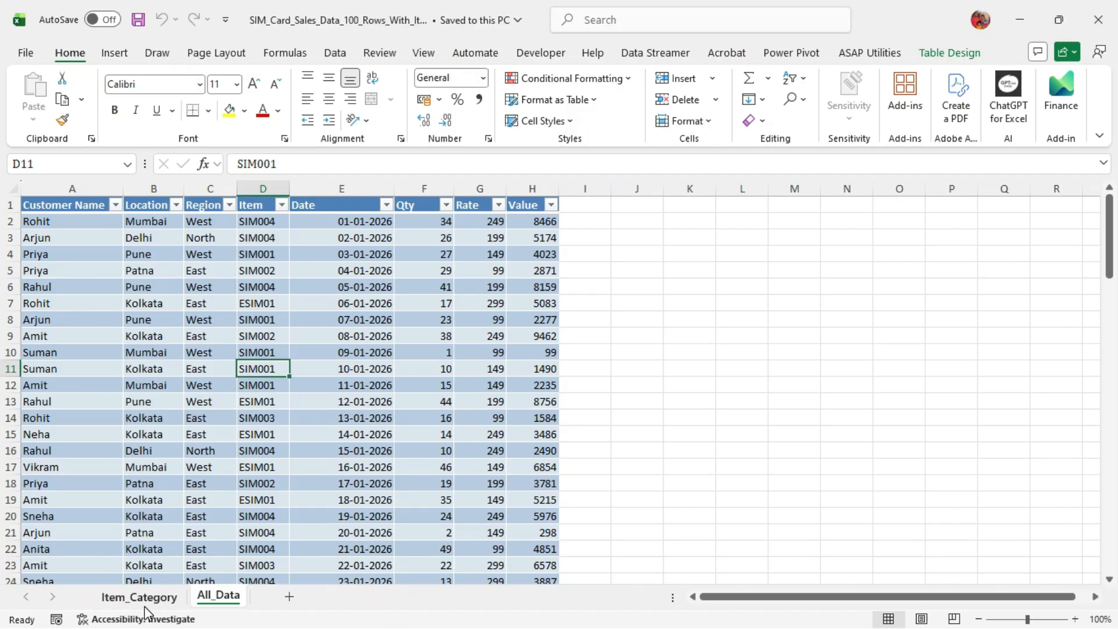
left_click(144, 596)
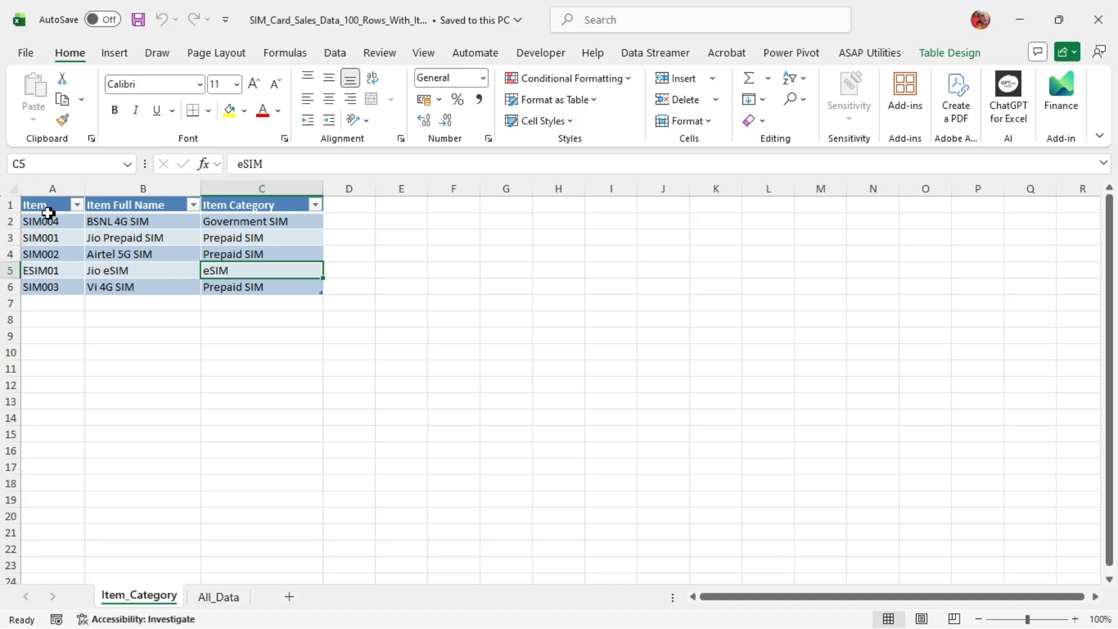
left_click(60, 243)
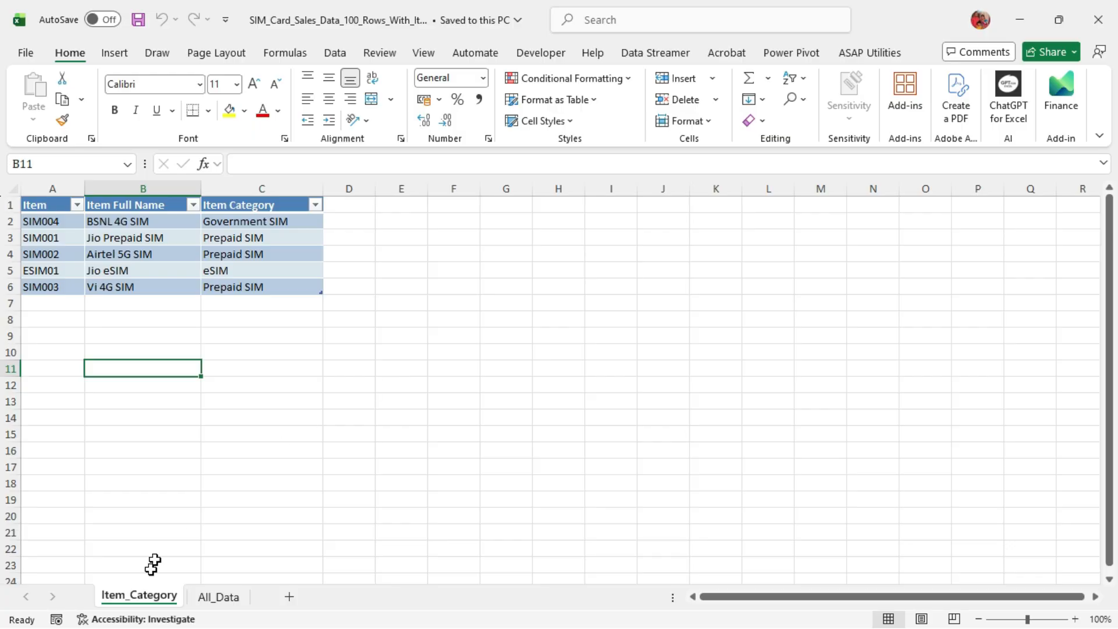
left_click(218, 595)
left_click_drag(72, 188, 558, 406)
left_click(424, 353)
left_click(139, 597)
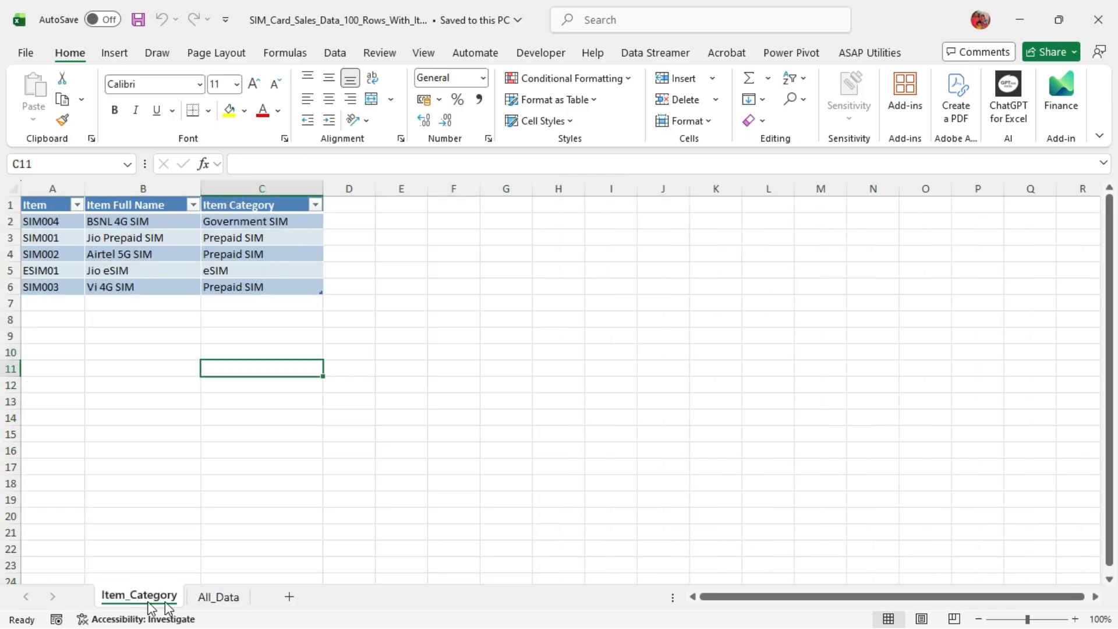
left_click(216, 600)
left_click(169, 600)
left_click(234, 563)
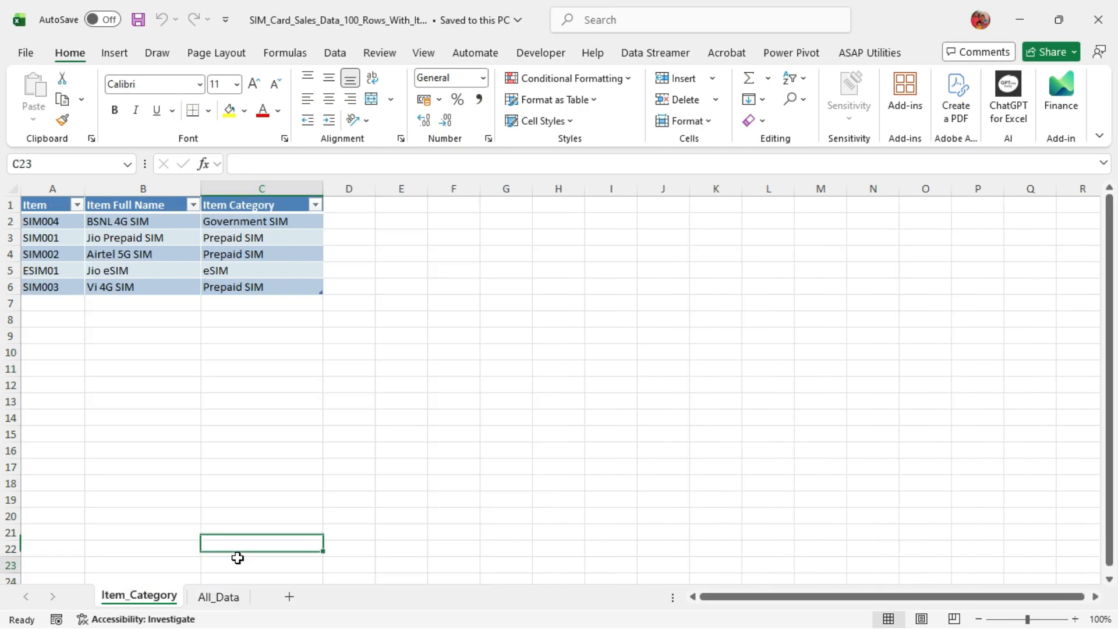
left_click(226, 600)
left_click(170, 600)
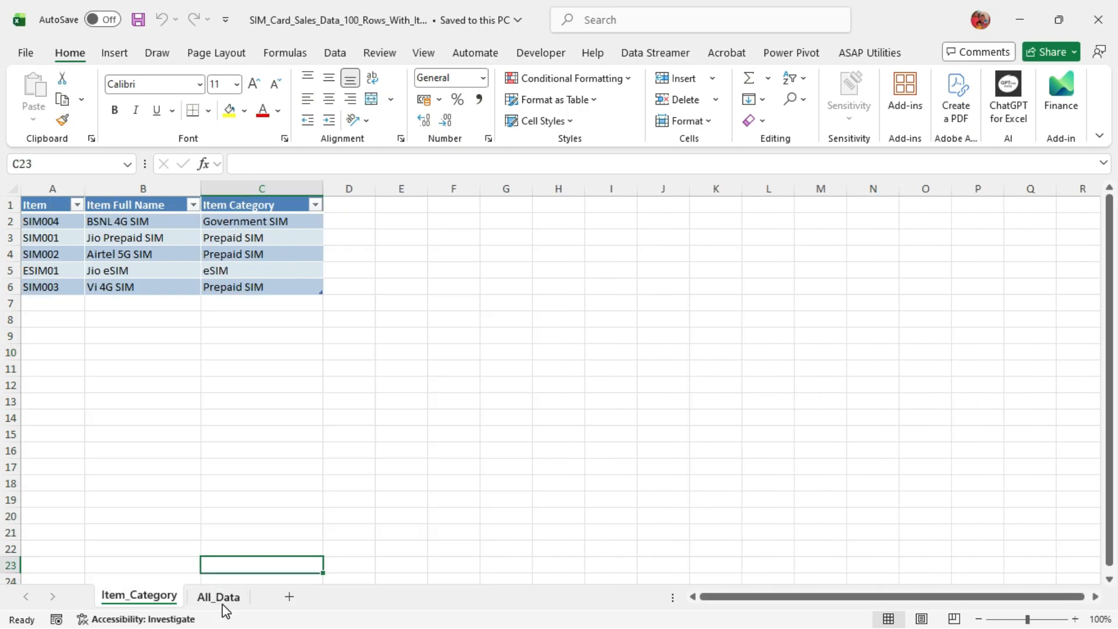
left_click(224, 600)
left_click(171, 606)
Add the sales table on the All_Data sheet to the Power Pivot data model, and return to the Item_Category sheet in Excel.
left_click(206, 600)
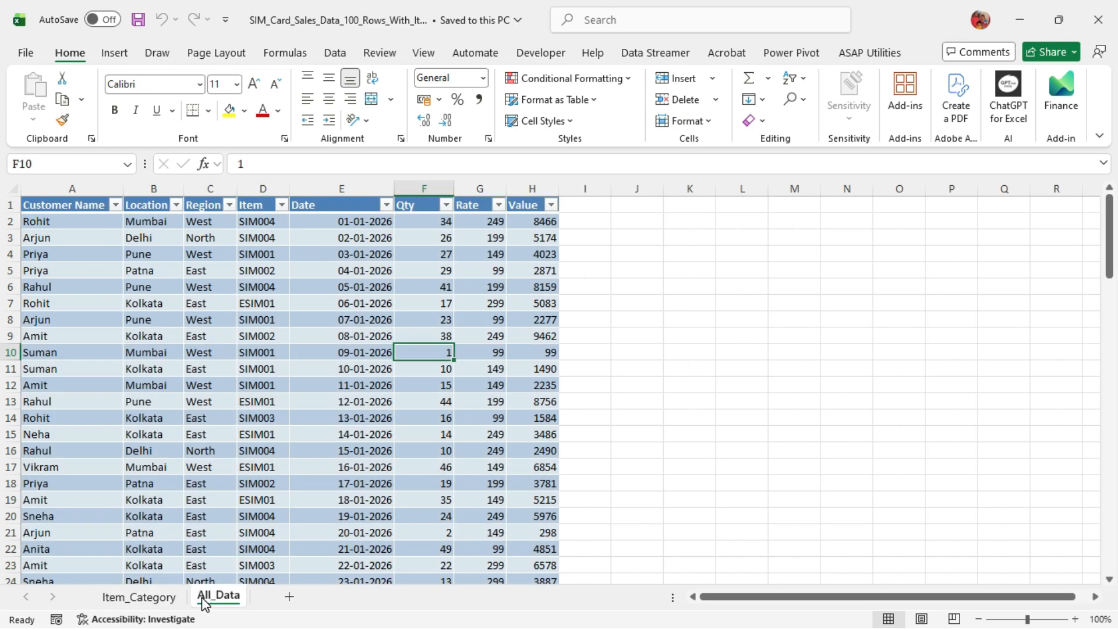
left_click(250, 408)
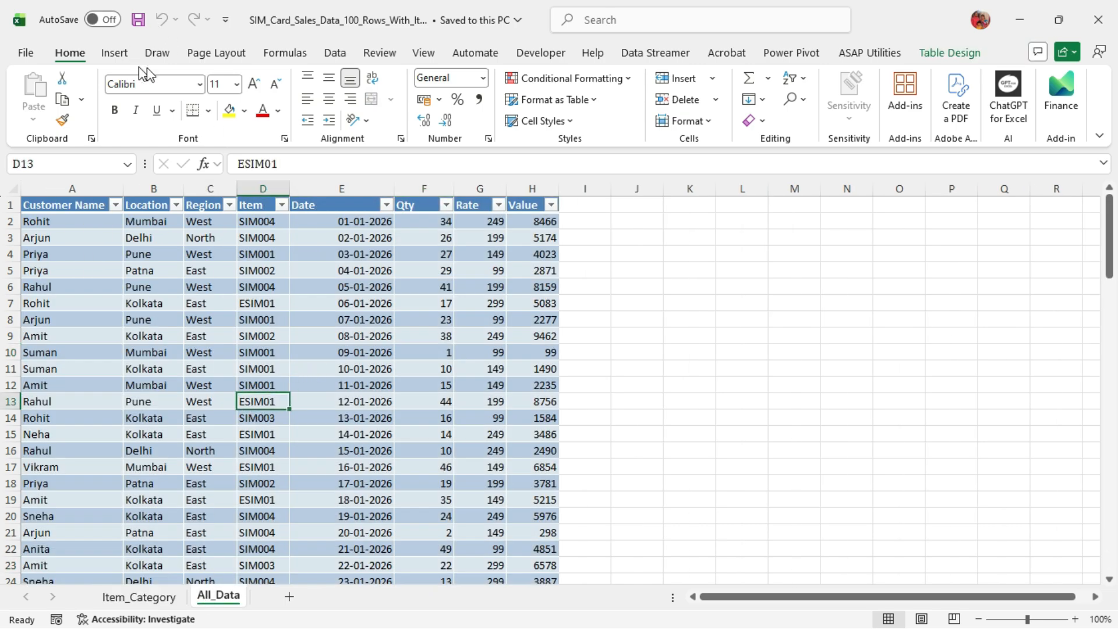
left_click(786, 54)
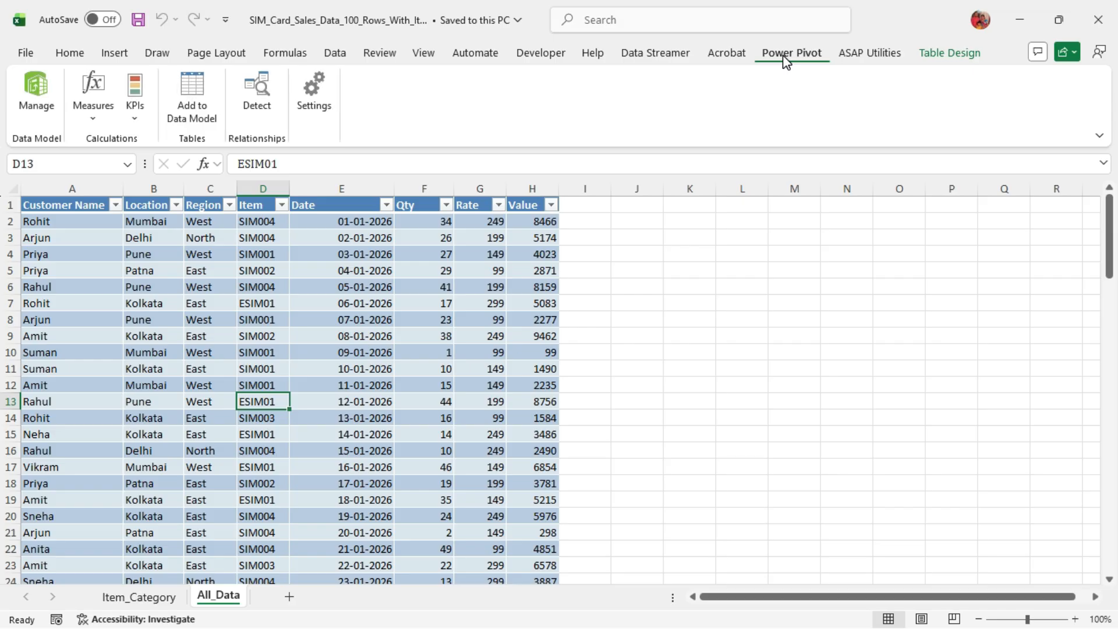
left_click(37, 108)
left_click(198, 119)
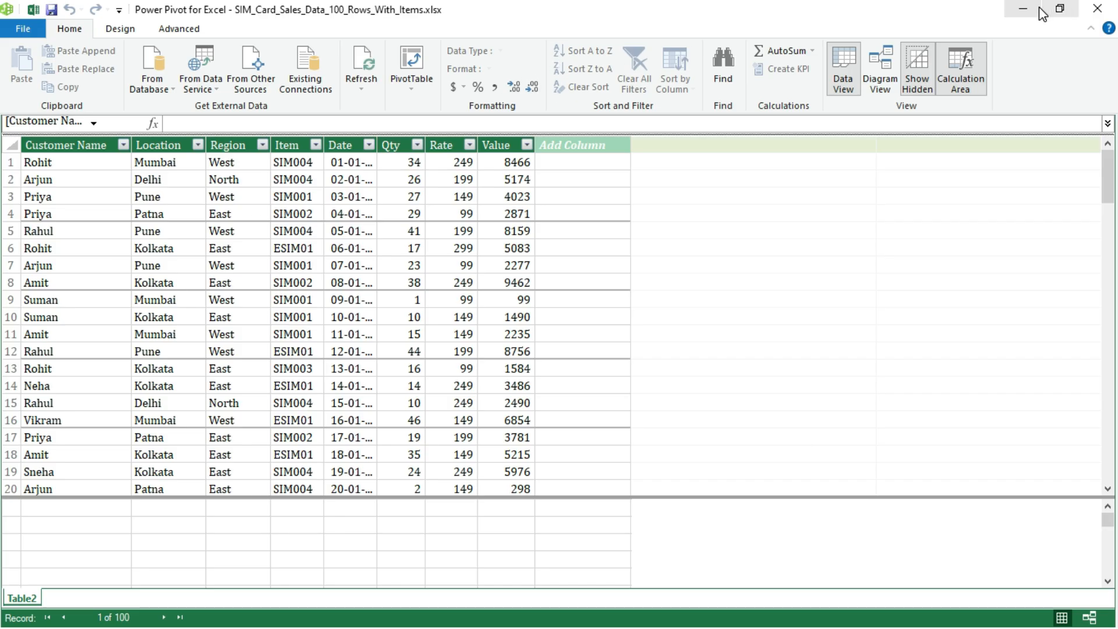
left_click(34, 9)
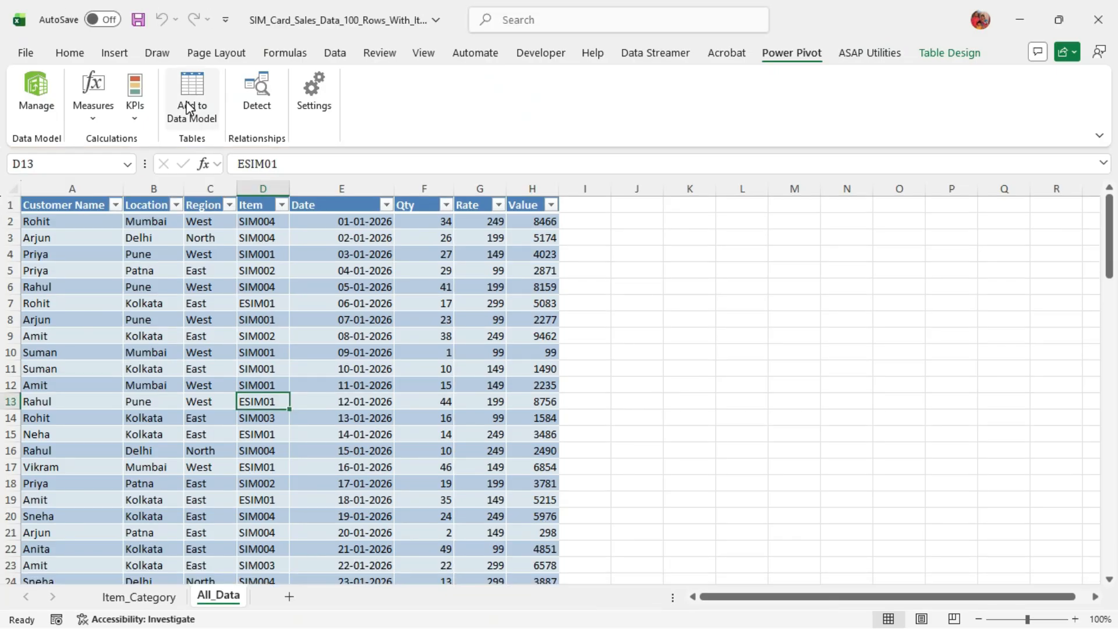
left_click(157, 600)
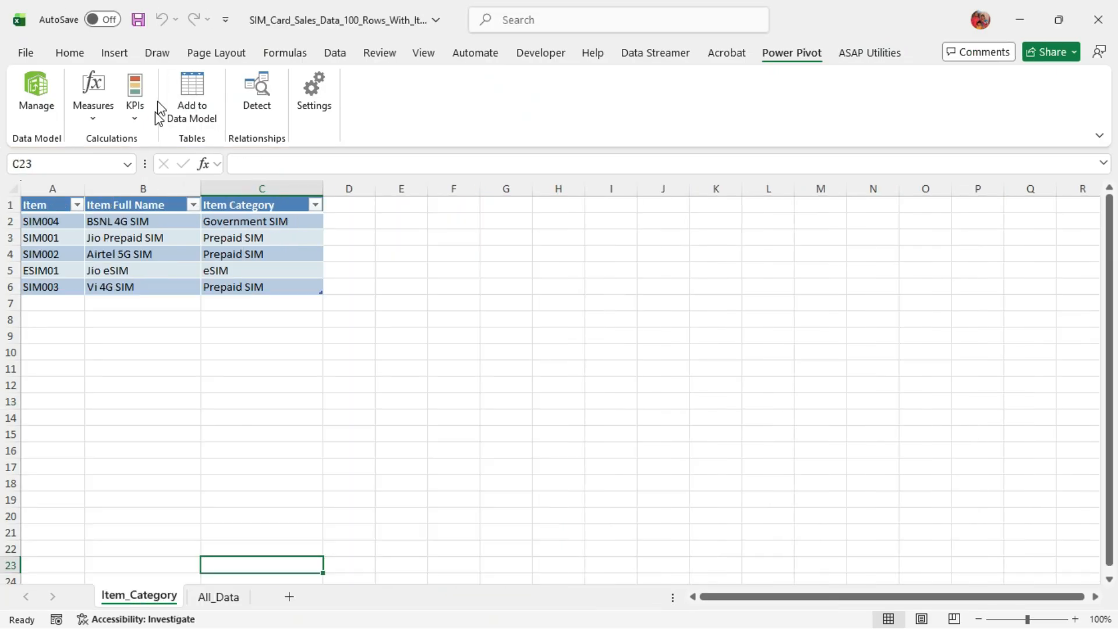
left_click(193, 96)
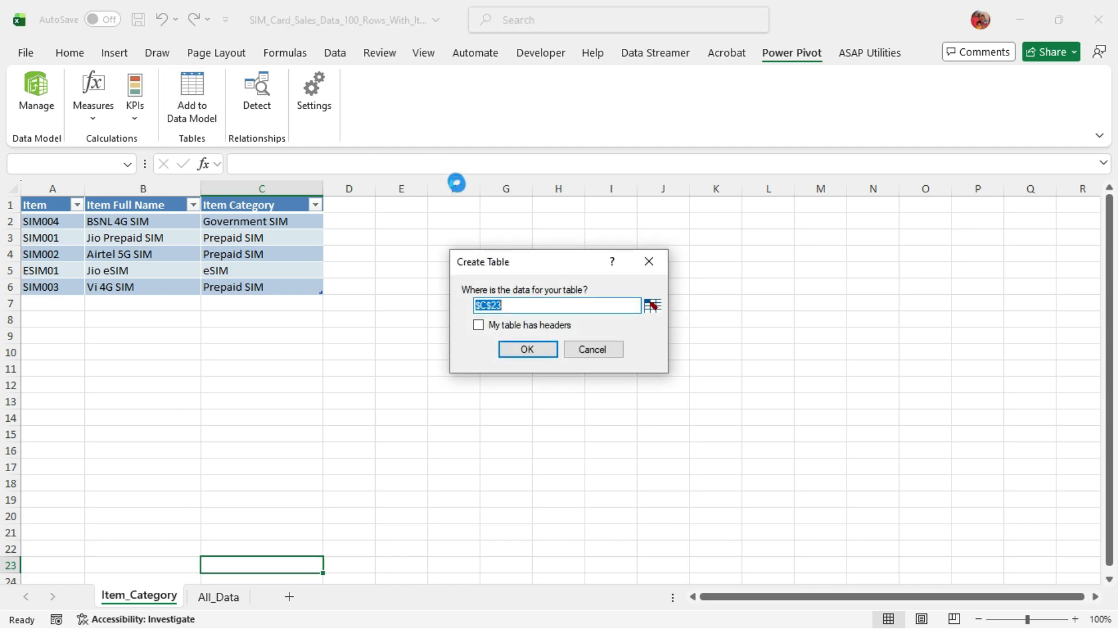
left_click(547, 345)
left_click(170, 245)
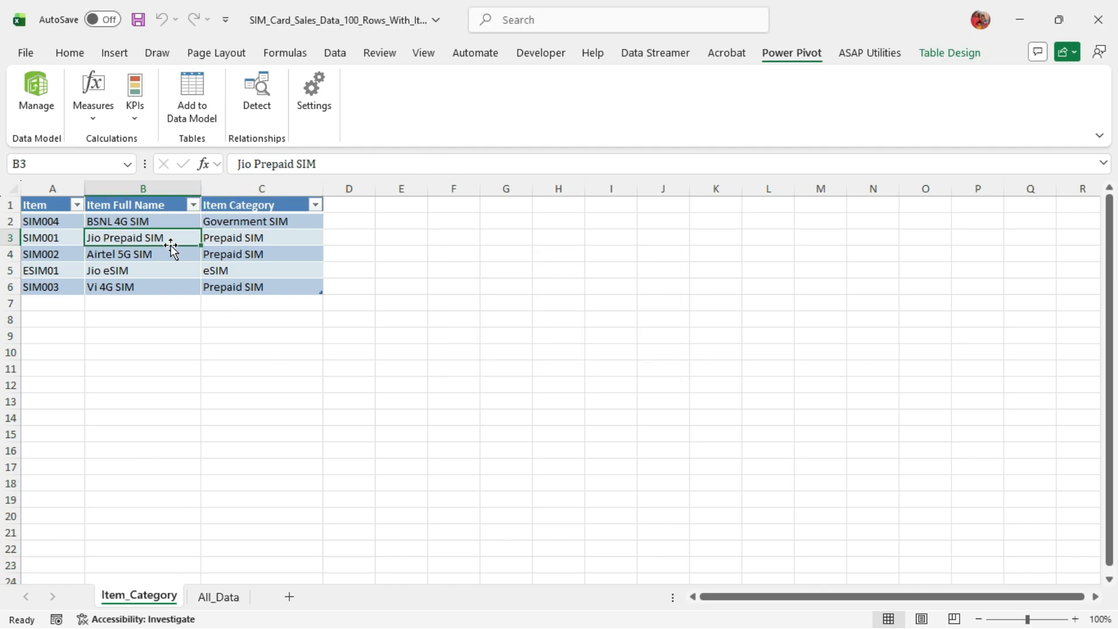
left_click(244, 385)
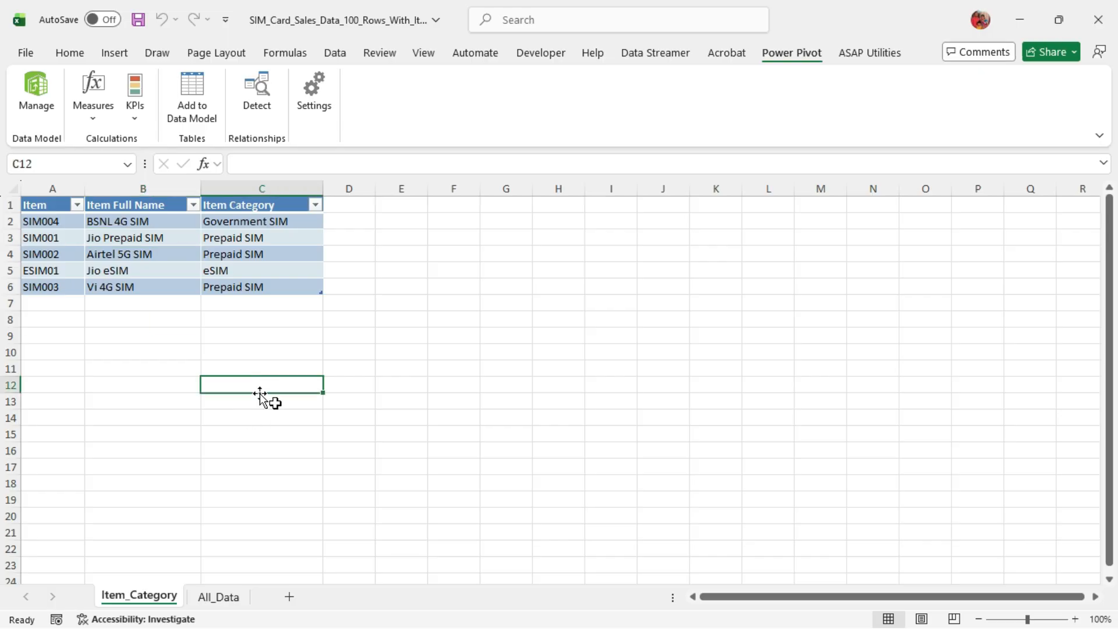
left_click(166, 270)
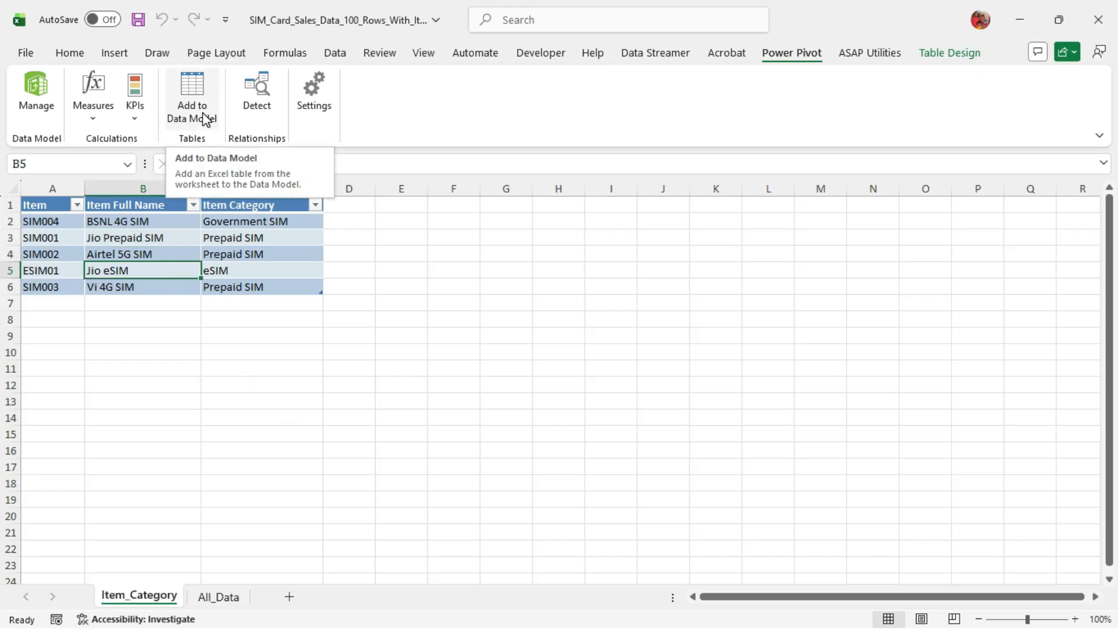
left_click(182, 338)
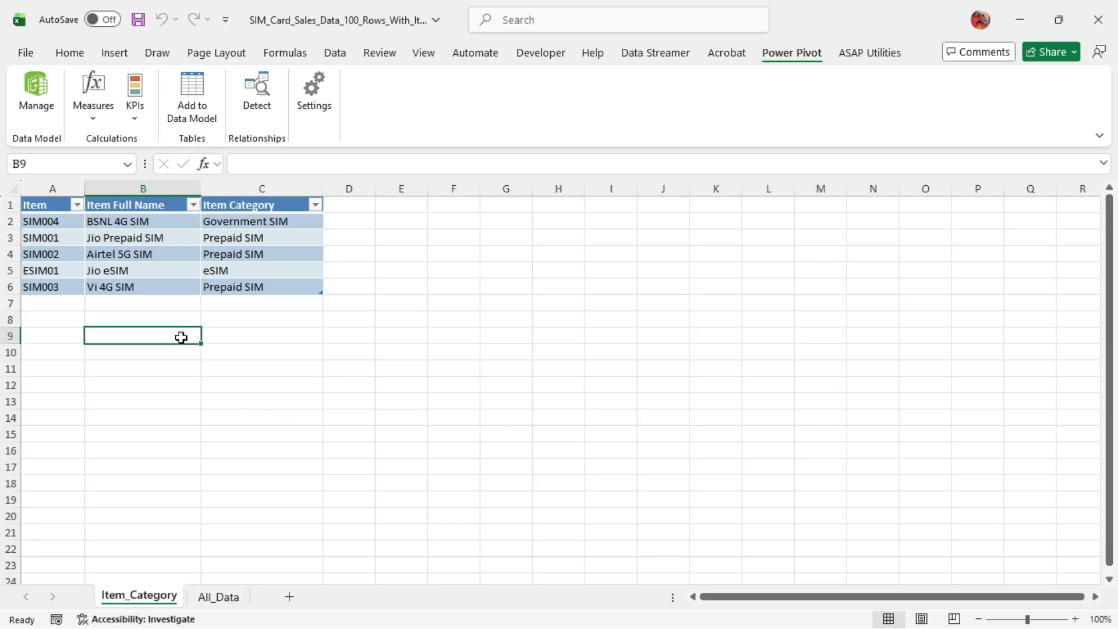
left_click(192, 96)
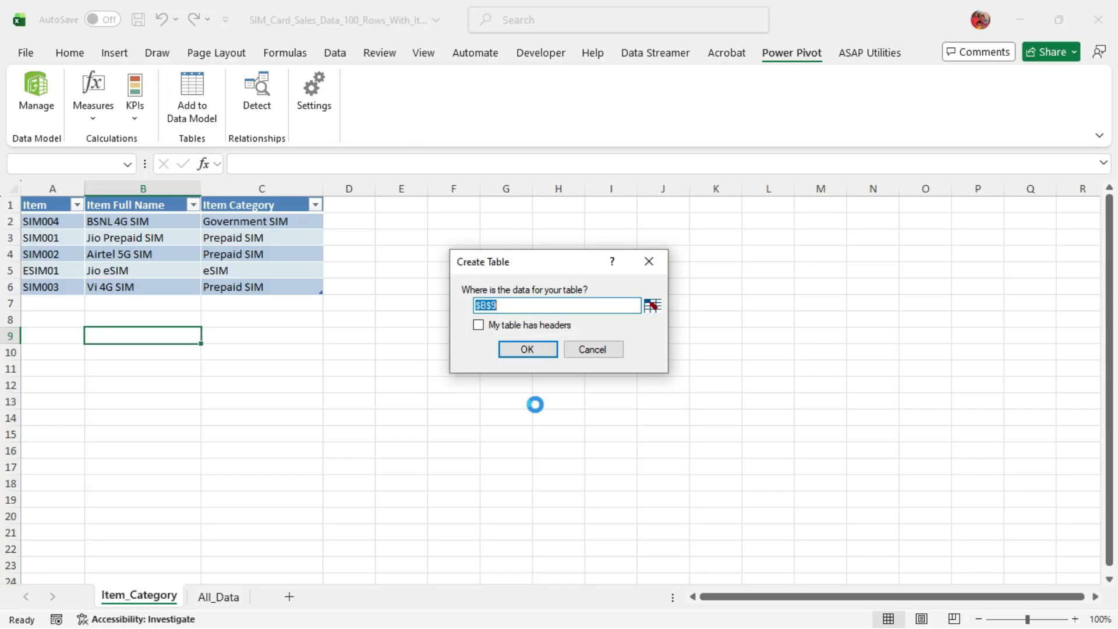
Add the item table on the Item_Category sheet to the Power Pivot data model.
left_click(150, 254)
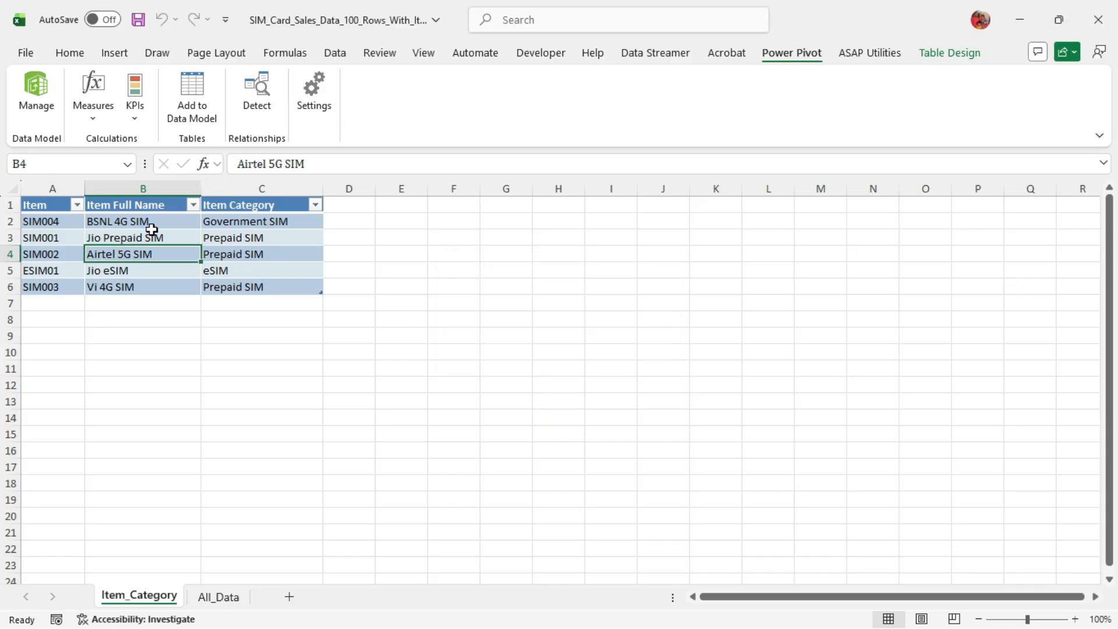
left_click_drag(153, 227, 163, 282)
left_click(164, 283)
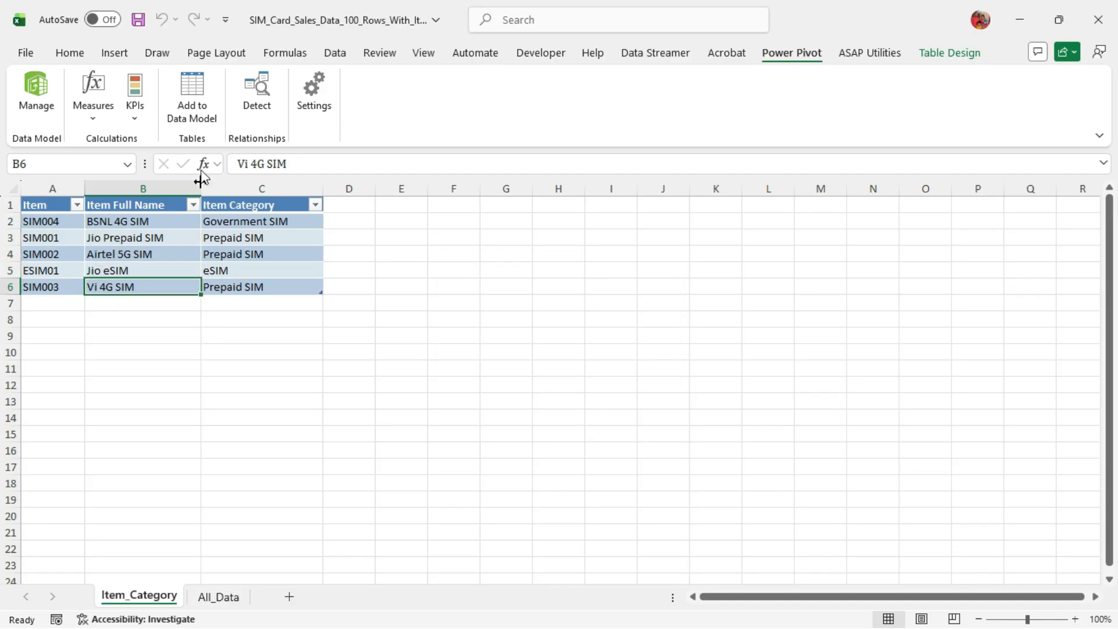
left_click(194, 118)
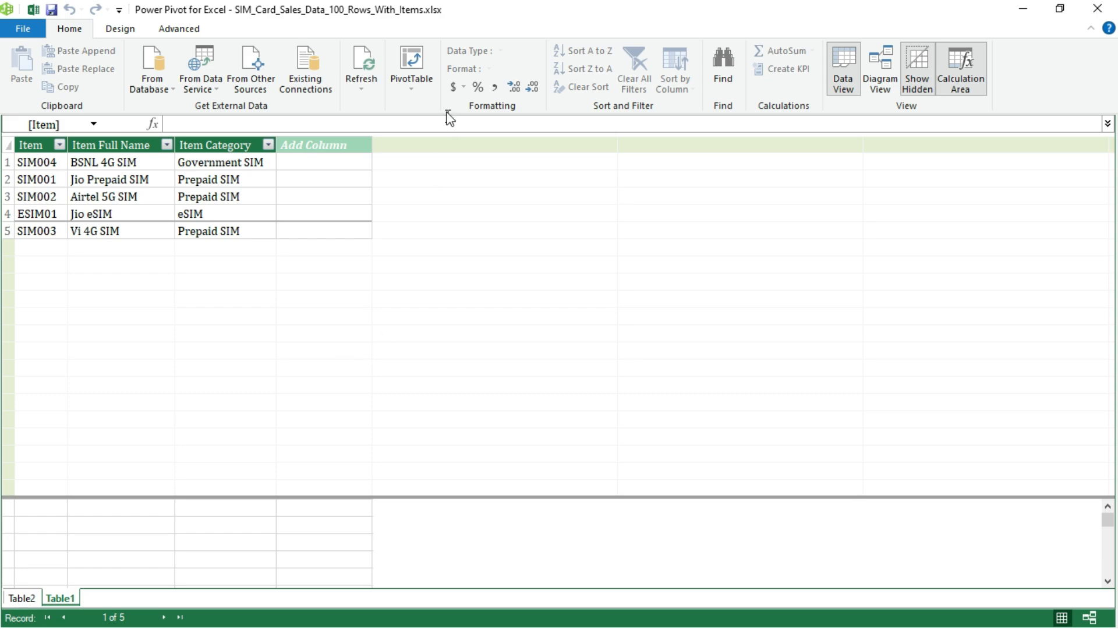
left_click(415, 90)
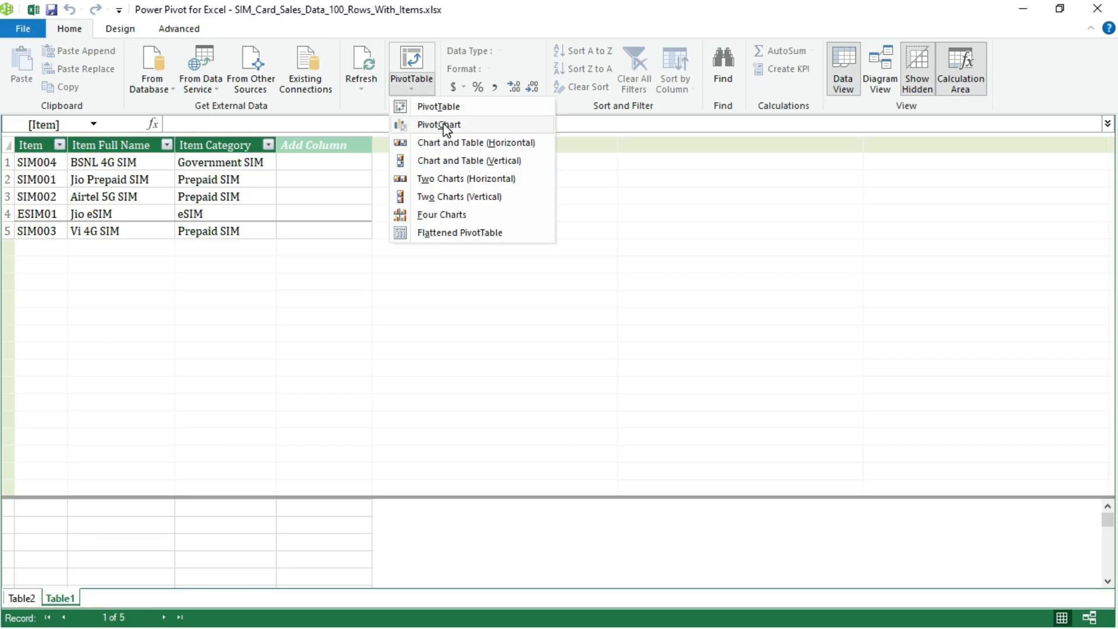
left_click(439, 106)
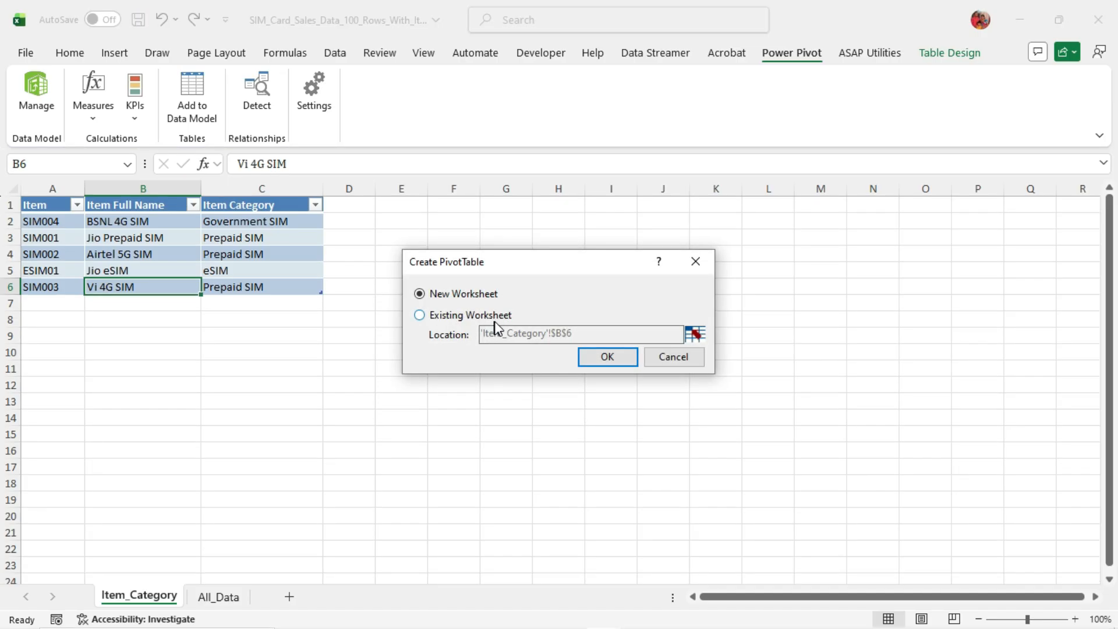
left_click(670, 357)
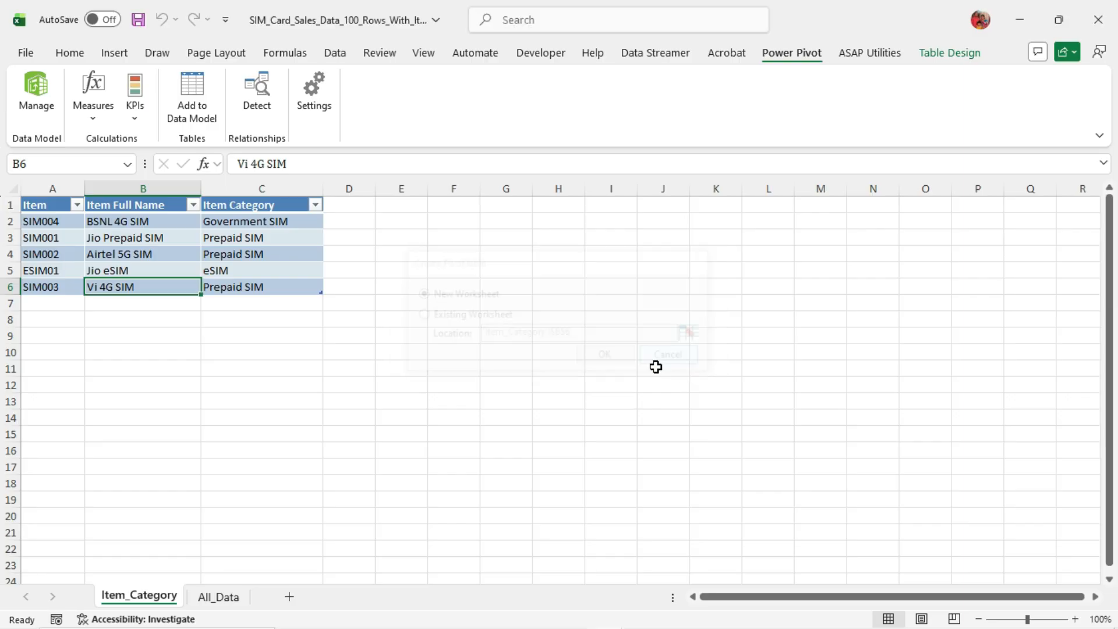
Reopen the workbook's data model in the Power Pivot window.
left_click(112, 53)
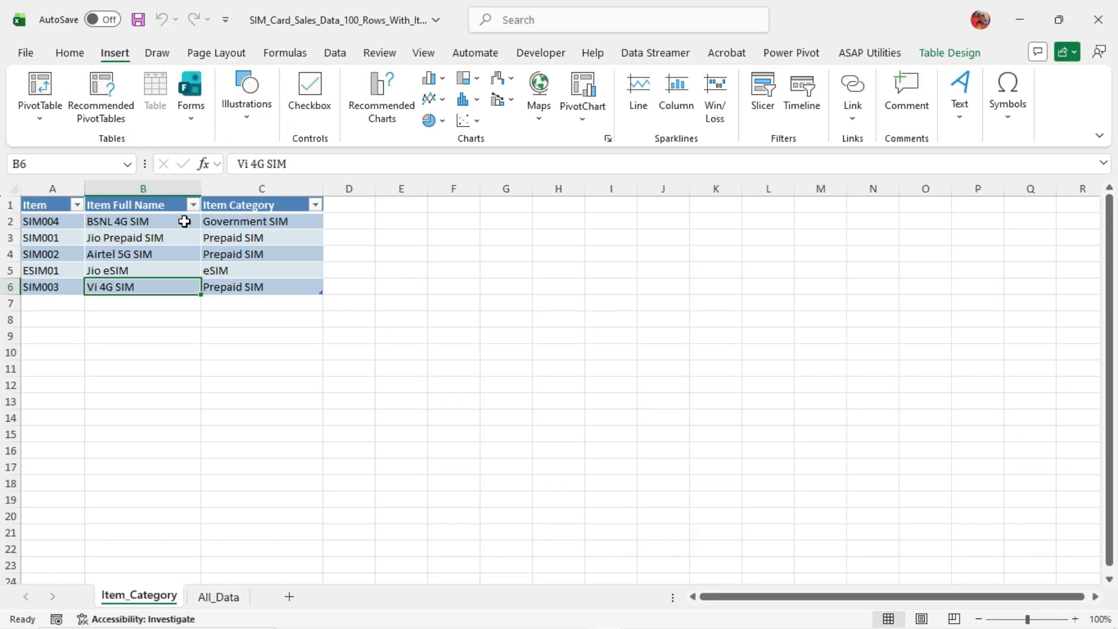
left_click(791, 53)
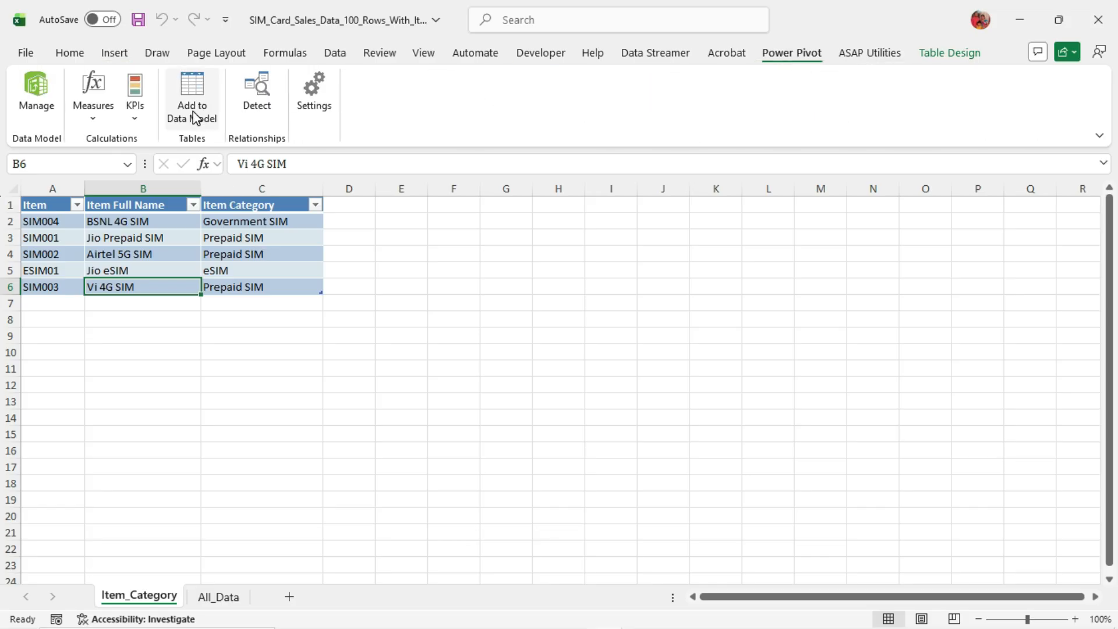
left_click(36, 107)
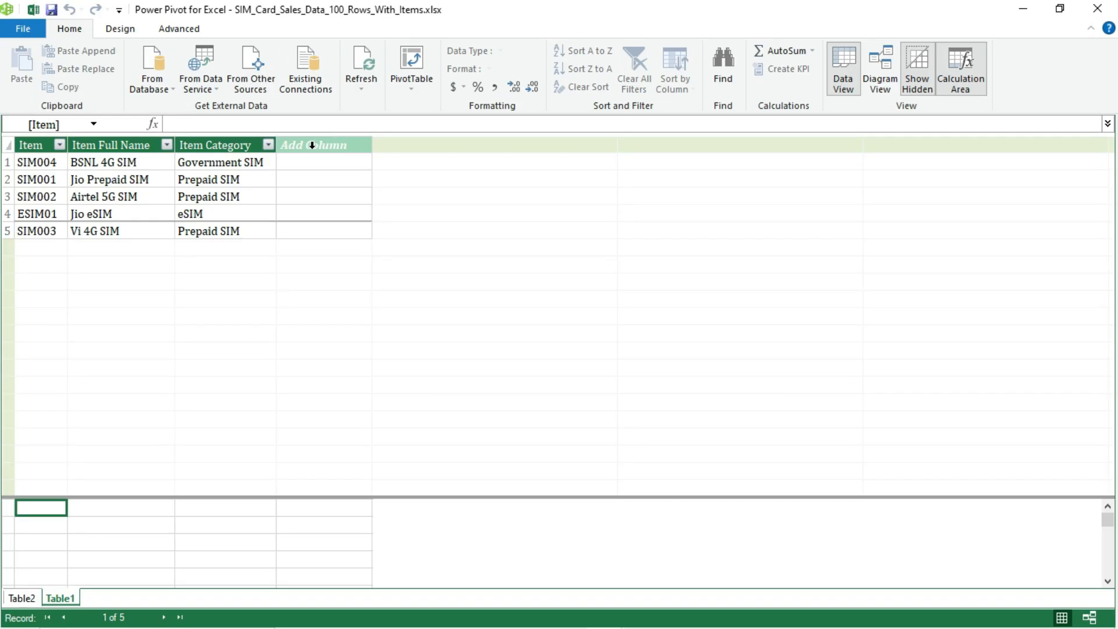
left_click(414, 91)
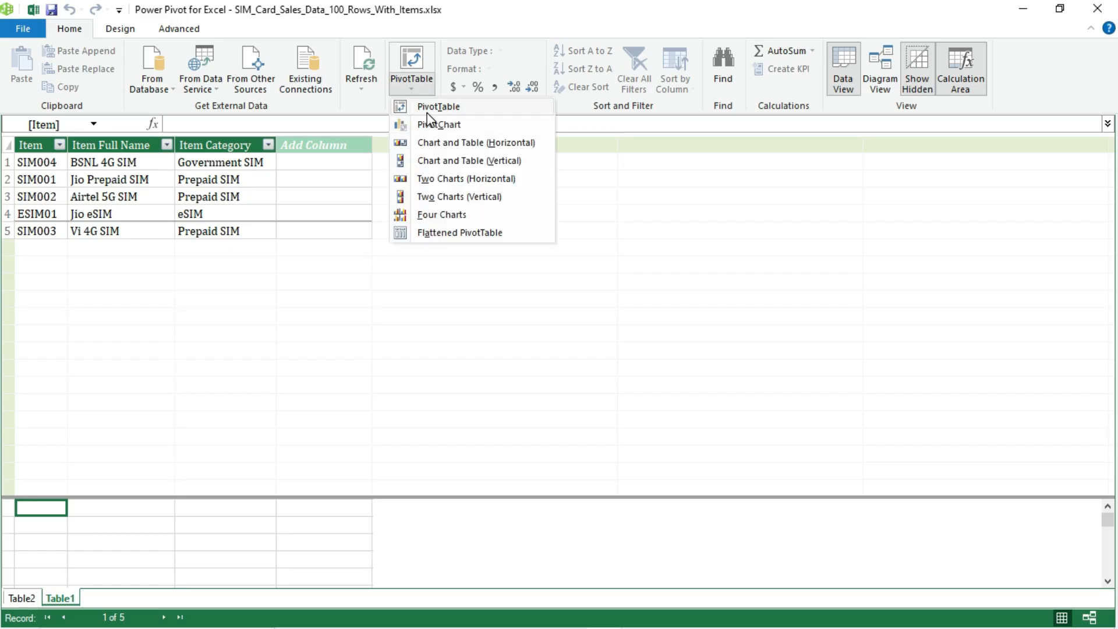
left_click(446, 108)
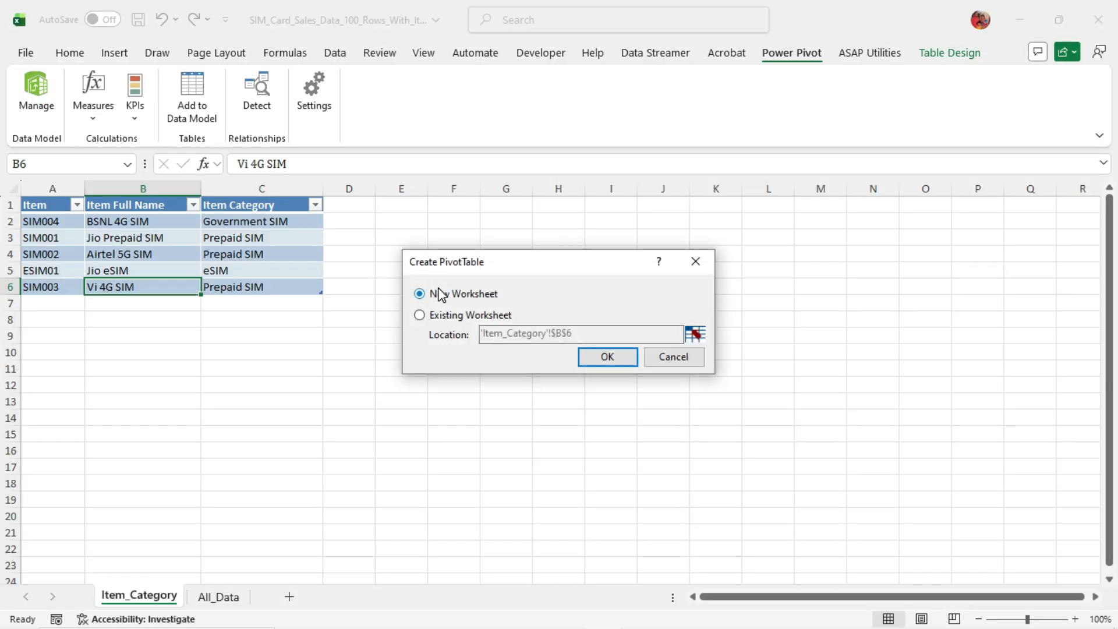
key("Escape")
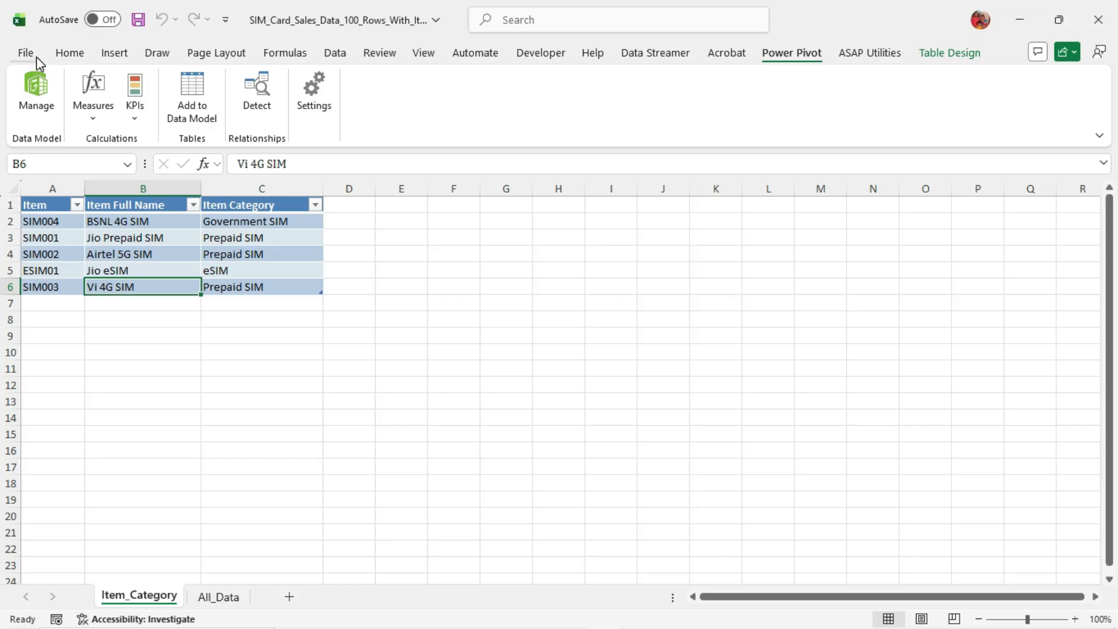
Insert a PivotTable based on the workbook's data model on a new worksheet.
left_click(82, 55)
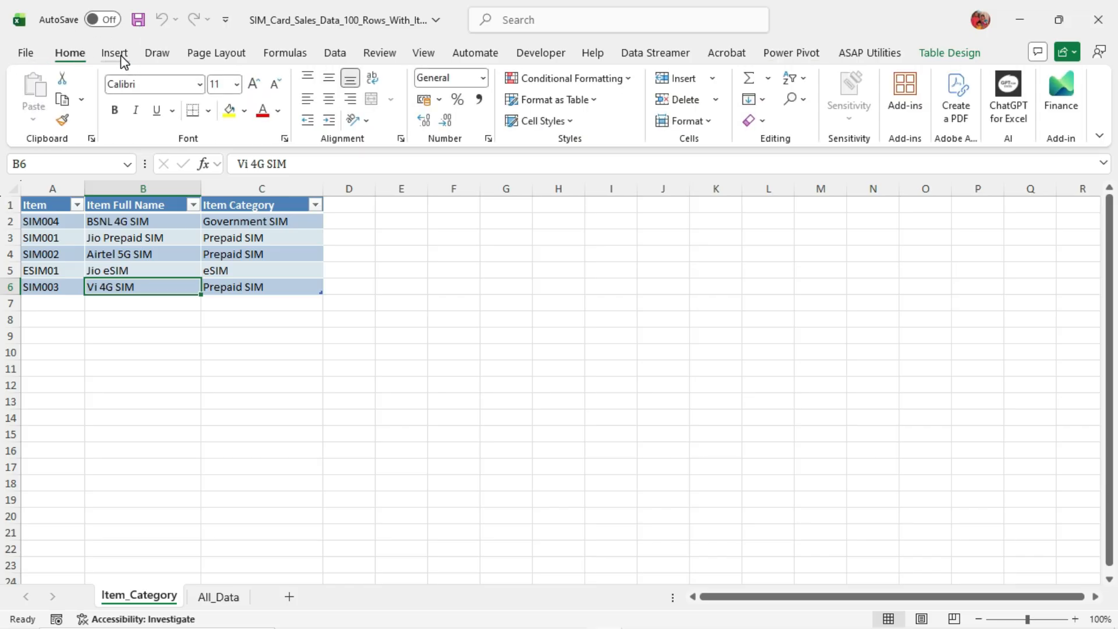
left_click(121, 54)
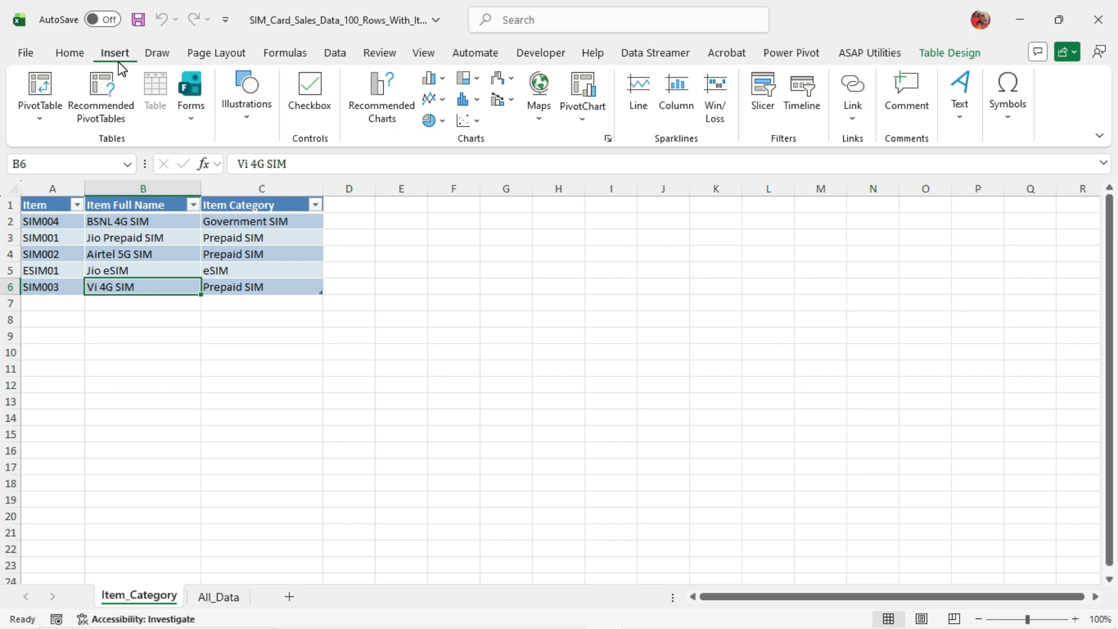
left_click(51, 117)
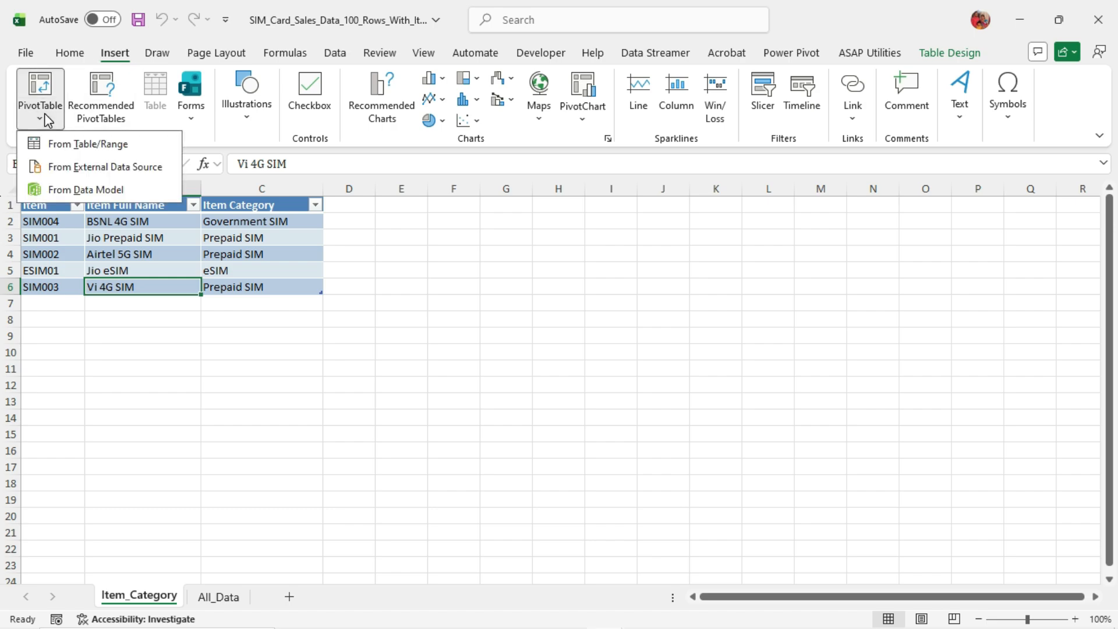
left_click(84, 190)
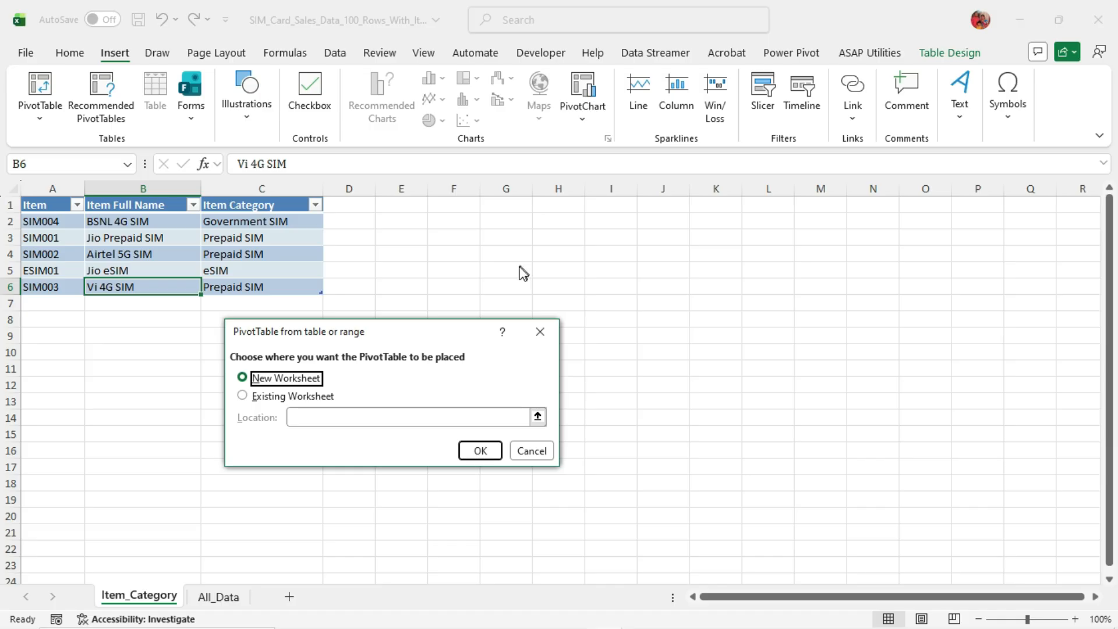
left_click(481, 451)
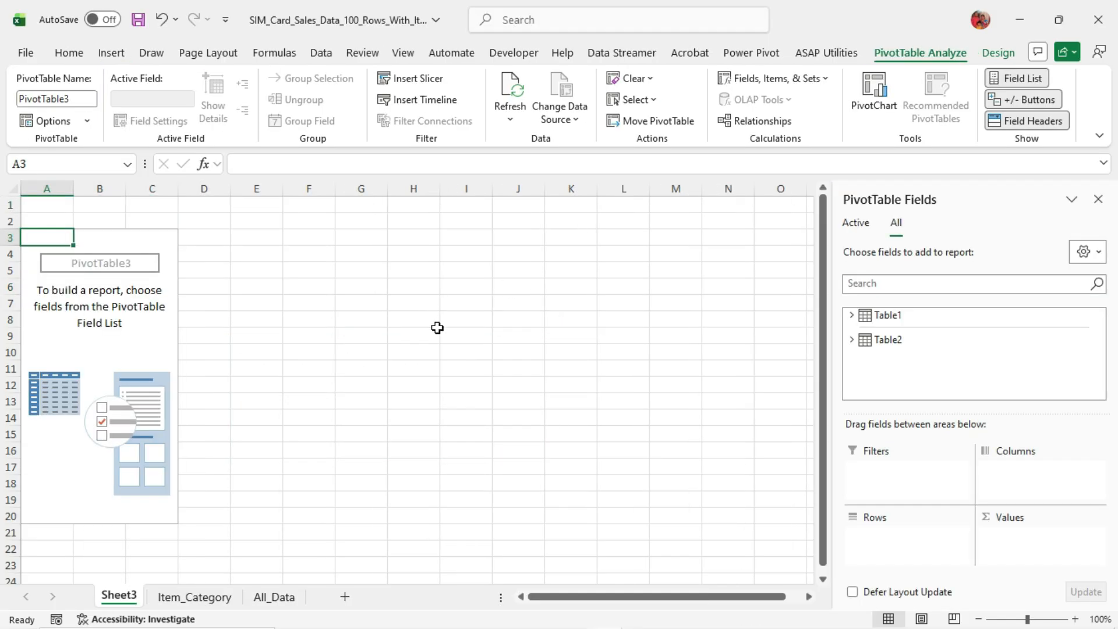
Examine which fields Table1 and Table2 offer in the PivotTable field list, and which options Table1 has.
left_click(862, 316)
scroll(861, 361, "down", 1)
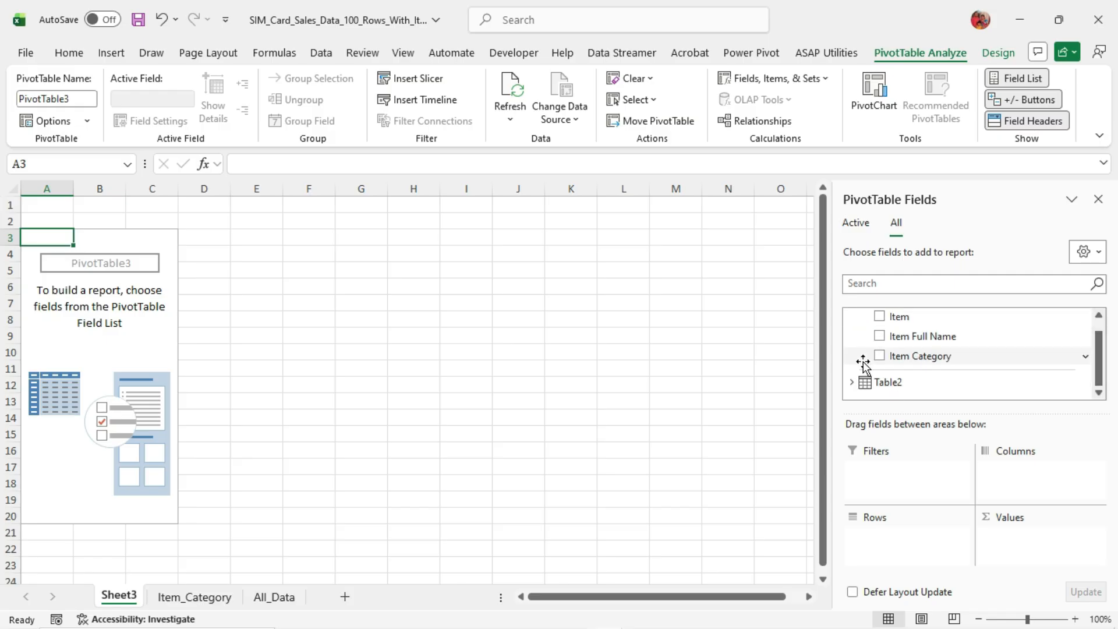
left_click(852, 382)
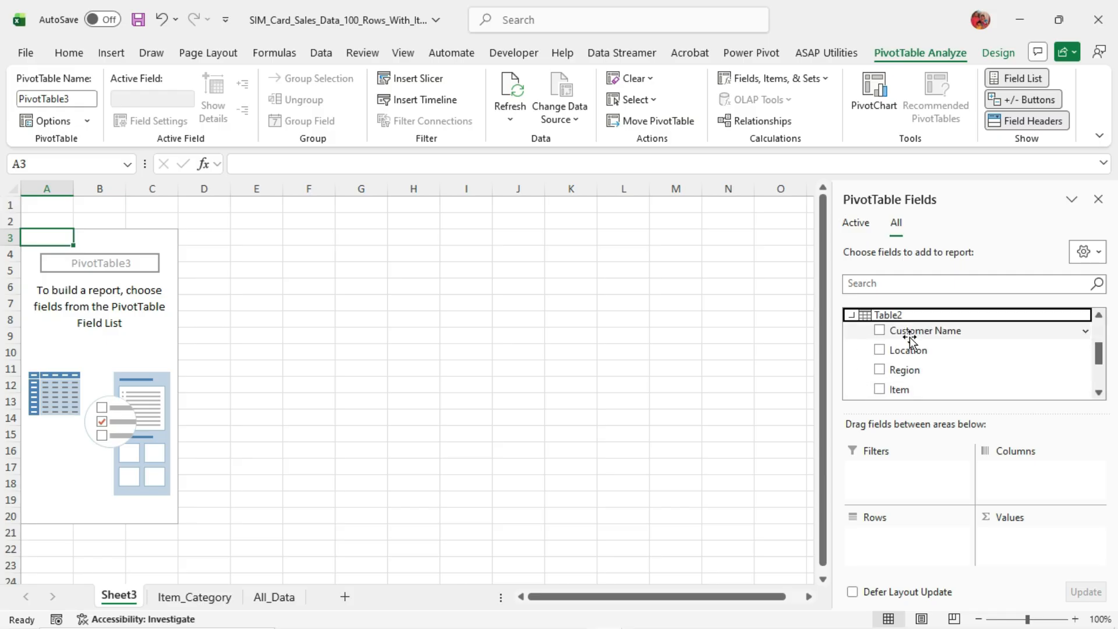
scroll(911, 339, "up", 2)
scroll(897, 344, "down", 3)
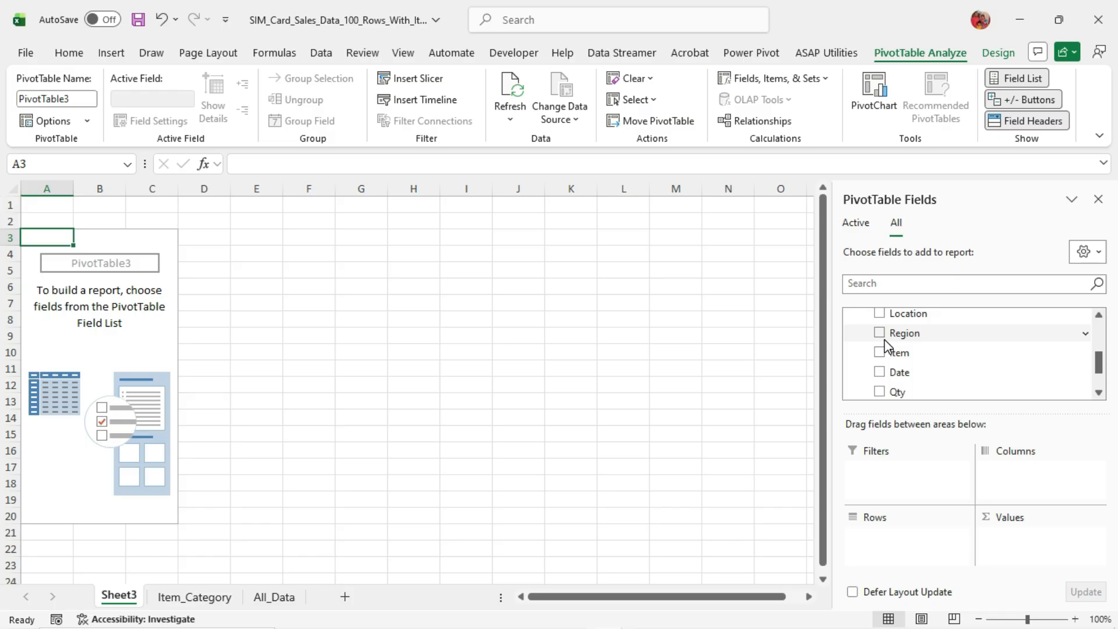
scroll(888, 350, "up", 3)
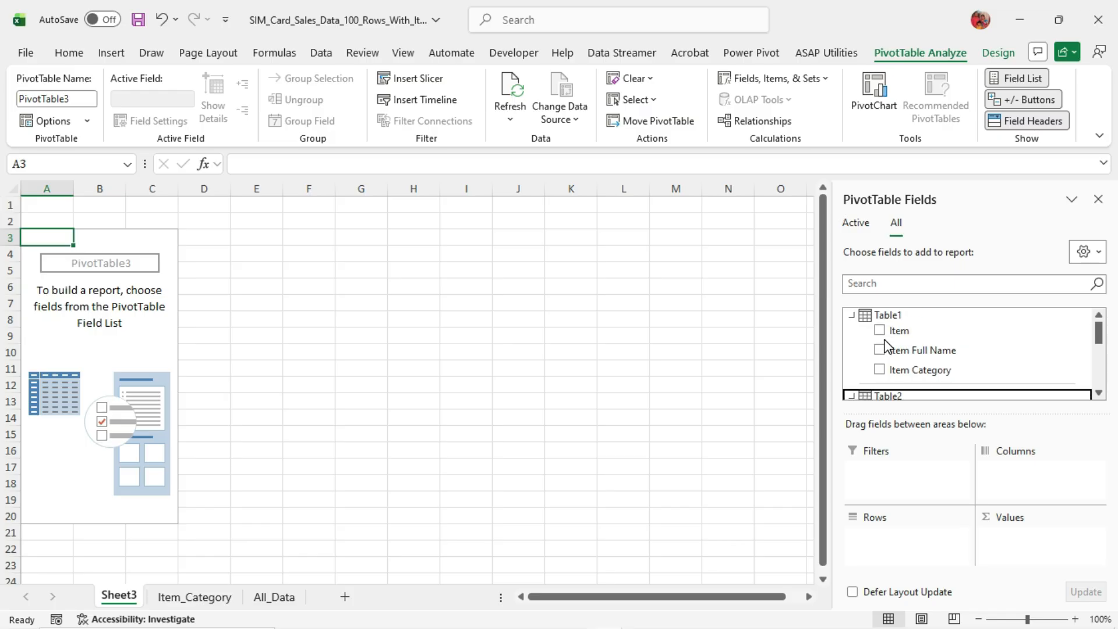
left_click(852, 315)
left_click(853, 341)
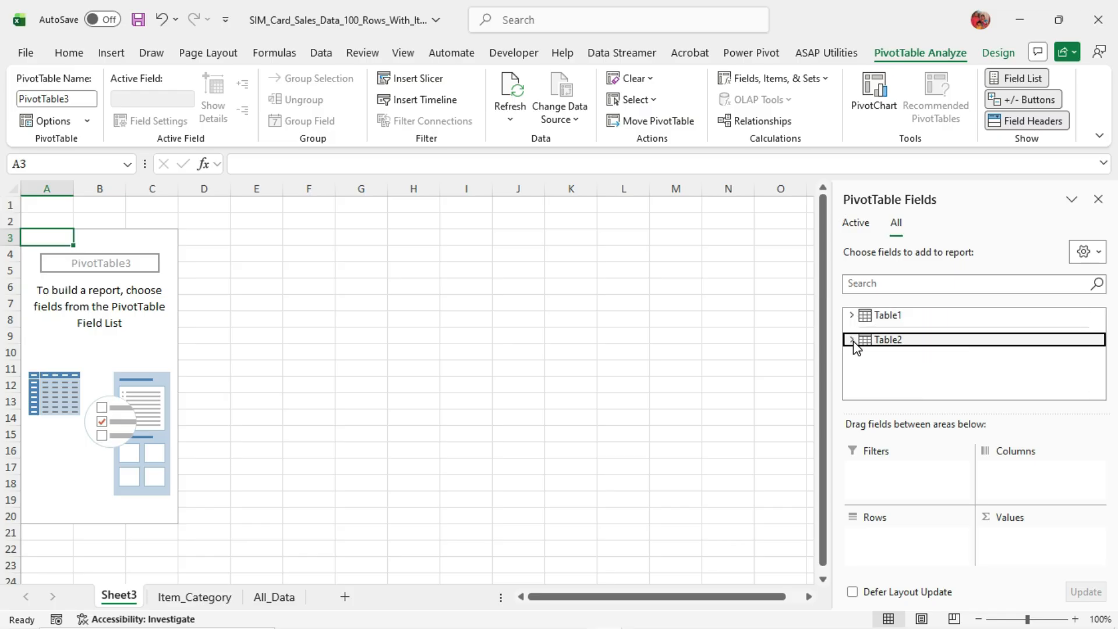
right_click(910, 315)
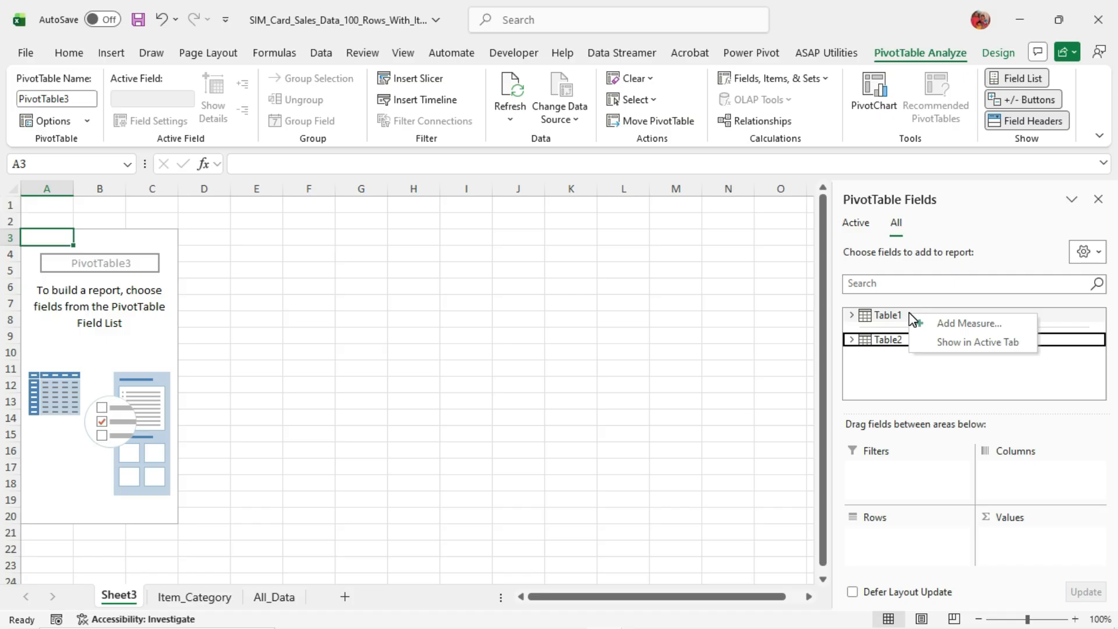
left_click(942, 342)
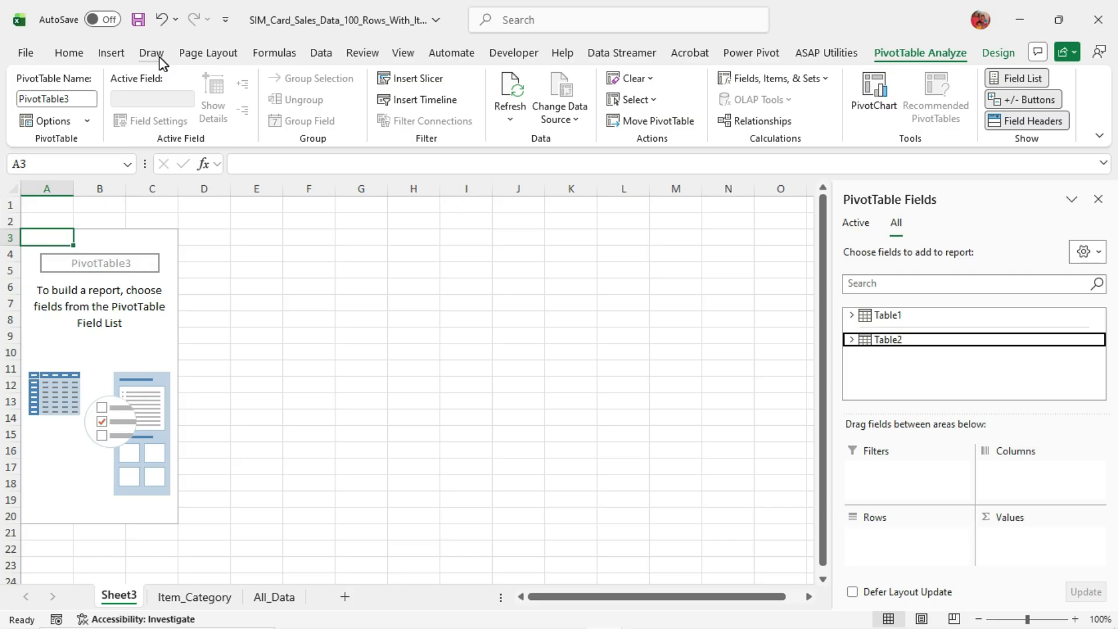
Open the workbook's data model in Power Pivot and look through the Table2 and Table1 data.
left_click(749, 58)
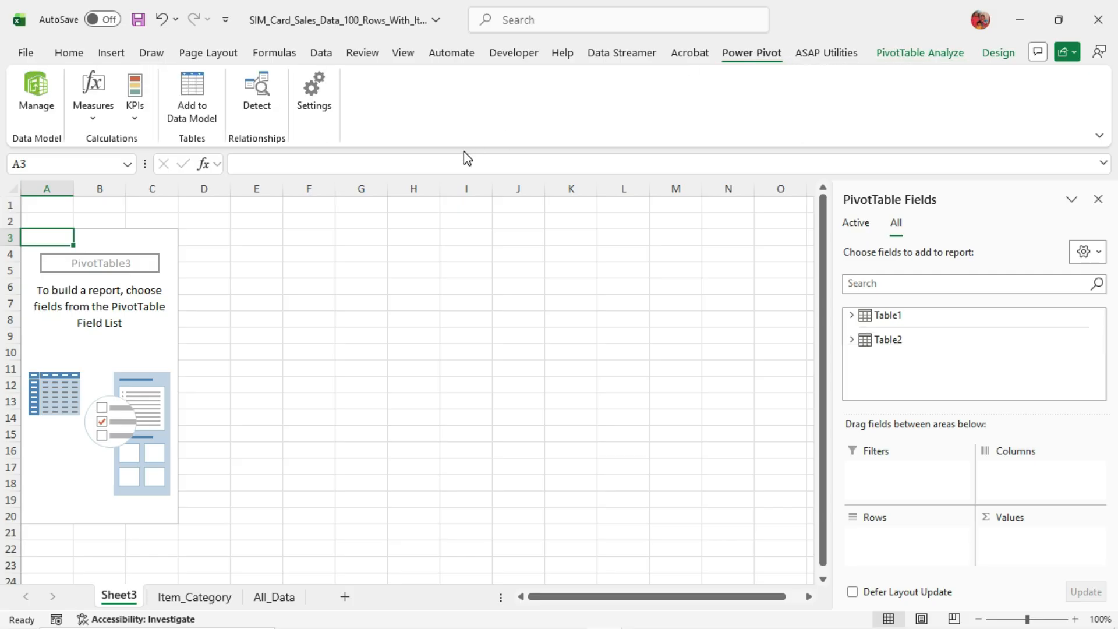
left_click(32, 106)
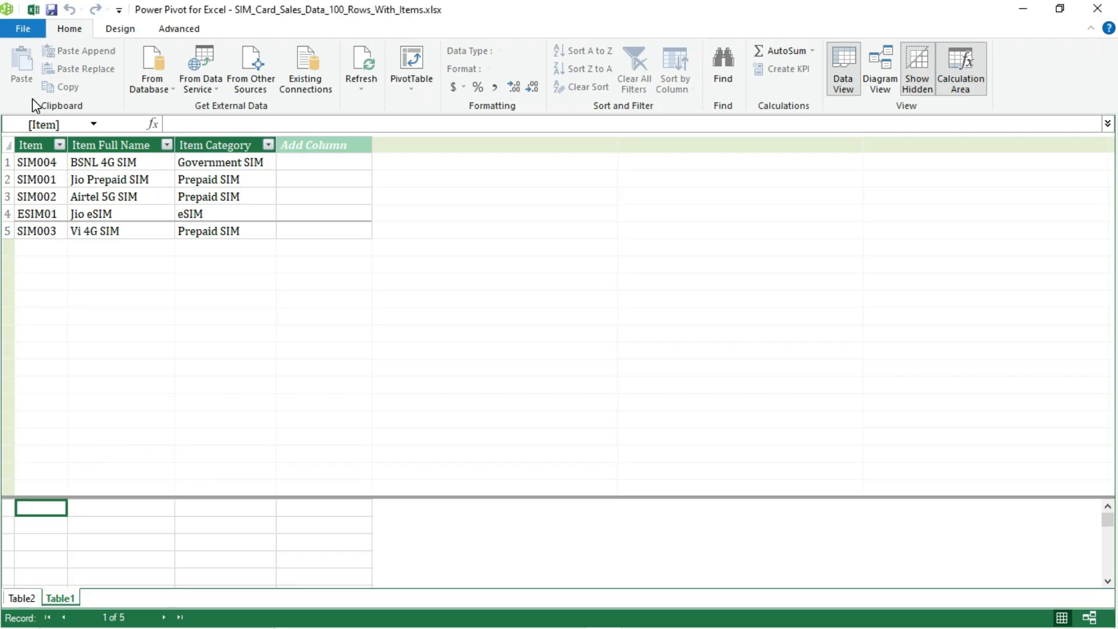
left_click(26, 598)
left_click(64, 599)
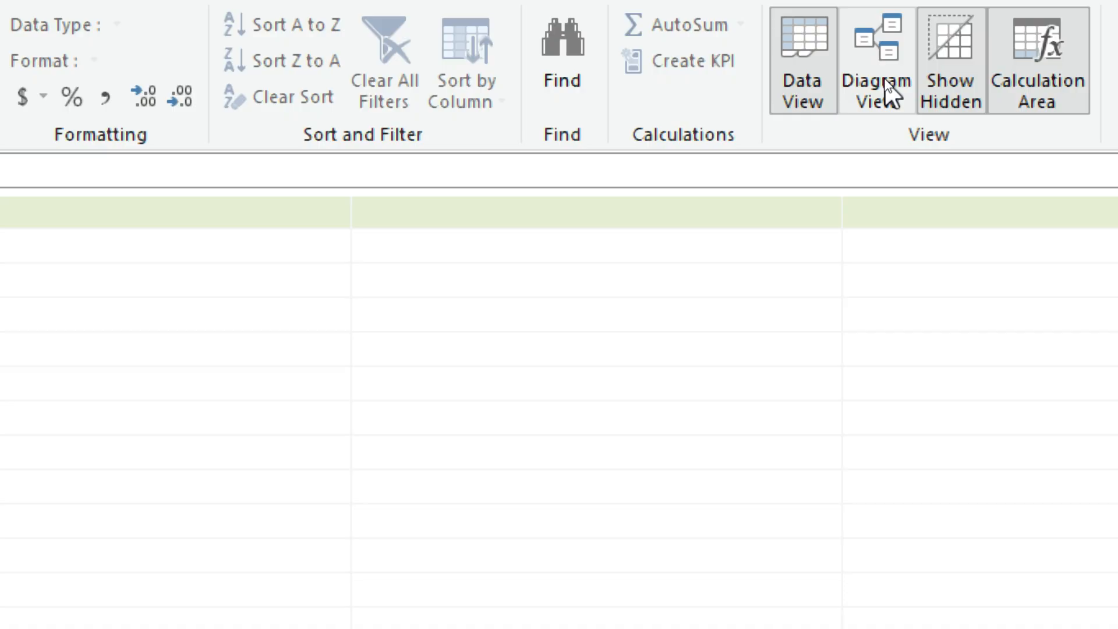
Show the data model in Diagram View and lengthen the Table1 and Table2 boxes to fit all their fields.
left_click(887, 87)
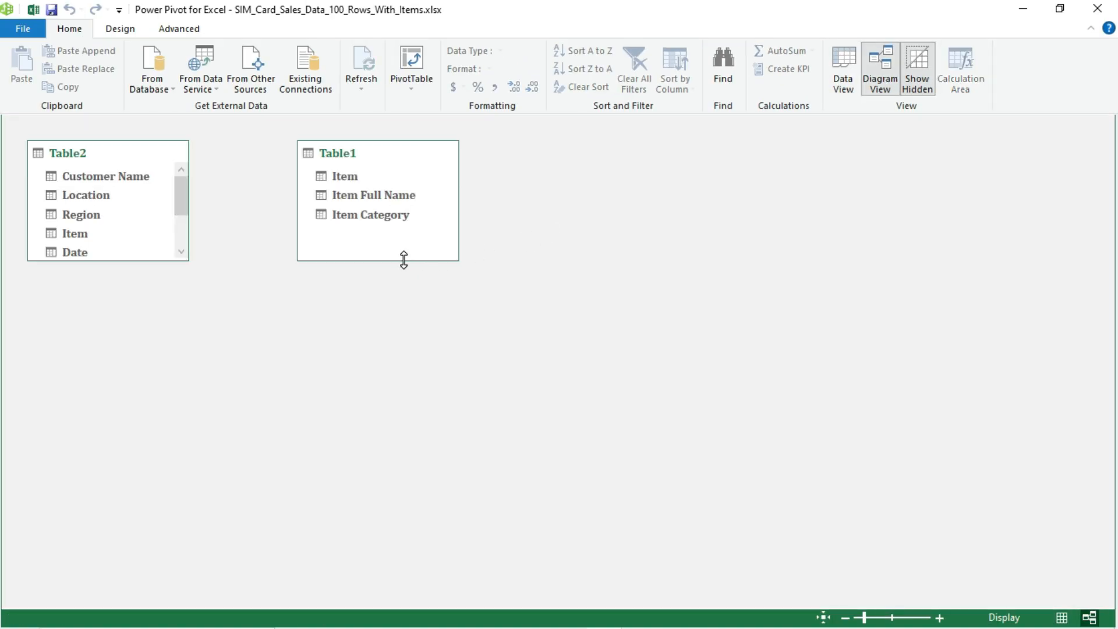
left_click_drag(402, 258, 411, 427)
left_click_drag(137, 260, 137, 431)
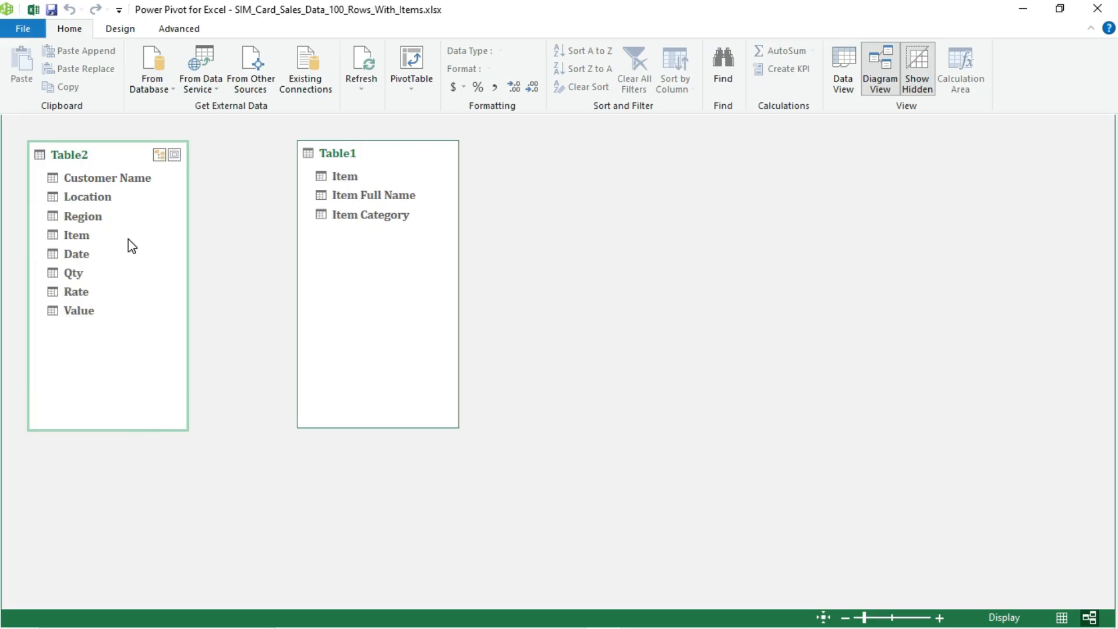
Create a relationship from the Item field of Table2 to the Item field of Table1.
left_click(90, 237)
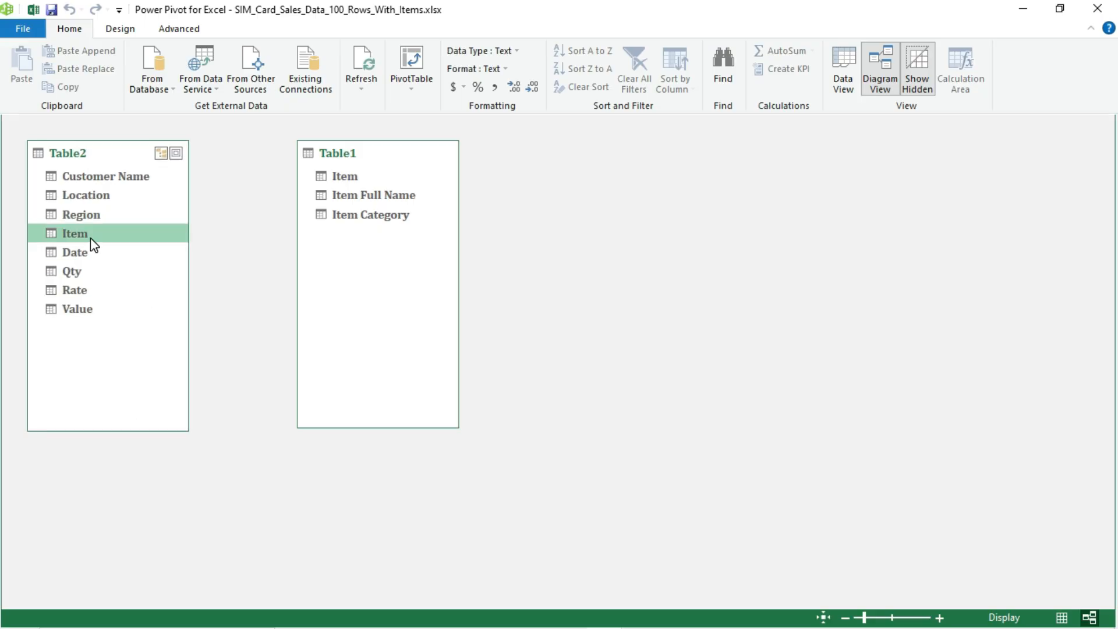
left_click(366, 178)
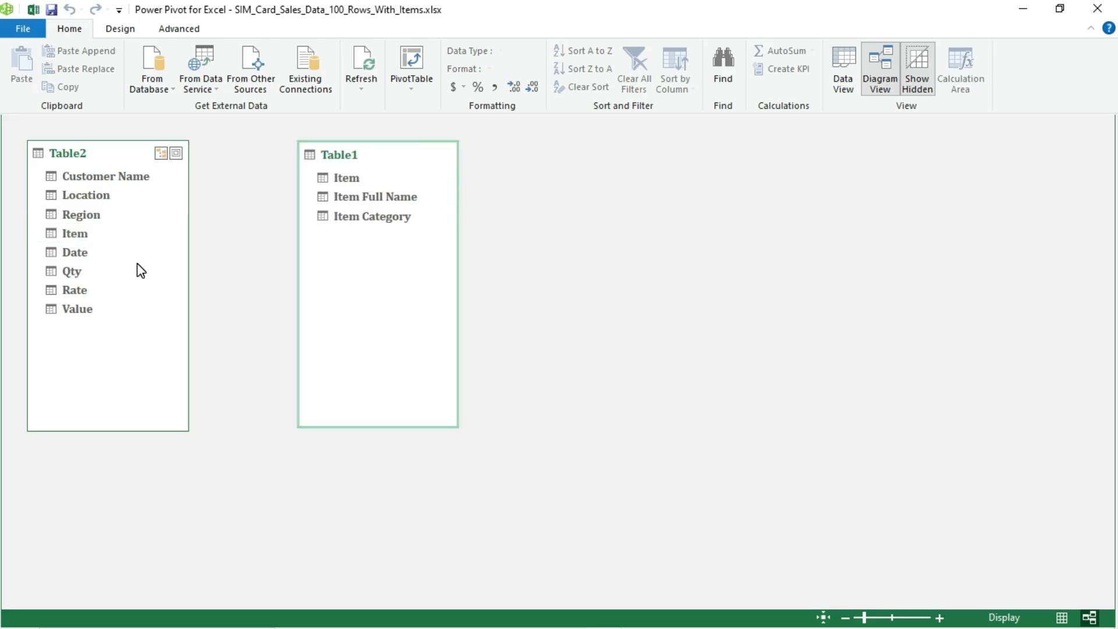
left_click(96, 244)
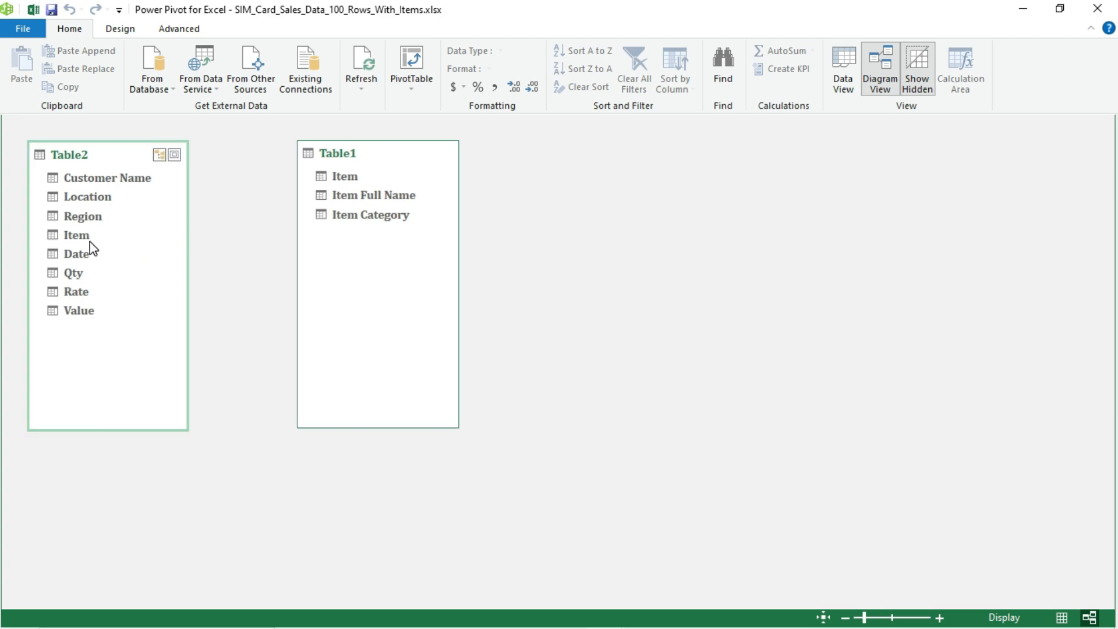
left_click_drag(93, 243, 350, 176)
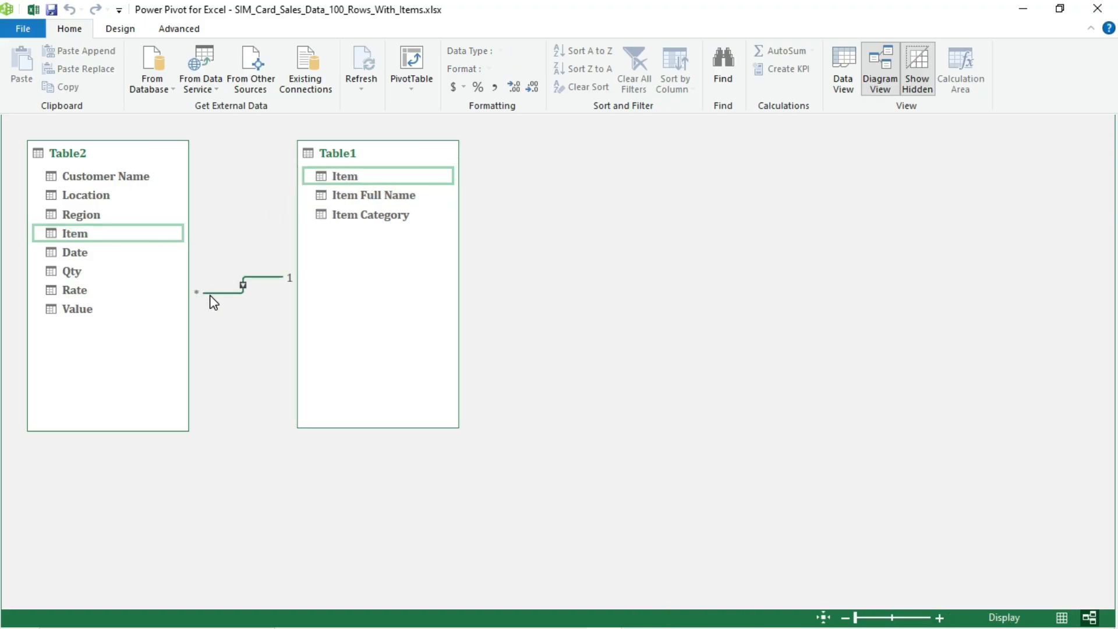
left_click(83, 291)
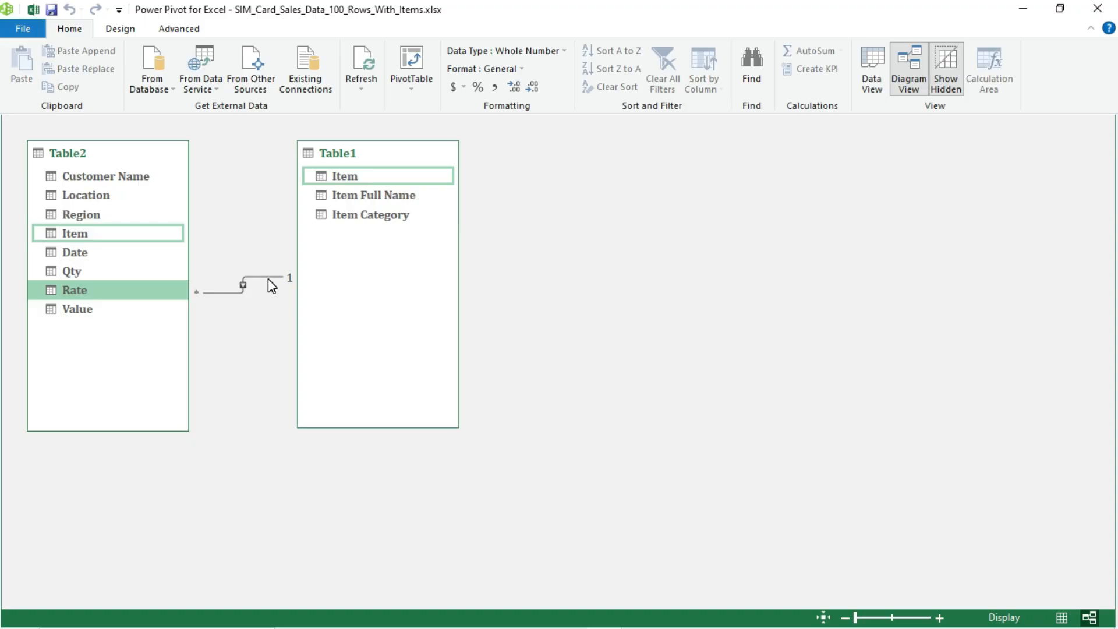
mouse_move(188, 267)
left_mouse_down()
mouse_move(307, 310)
mouse_move(225, 311)
left_mouse_up()
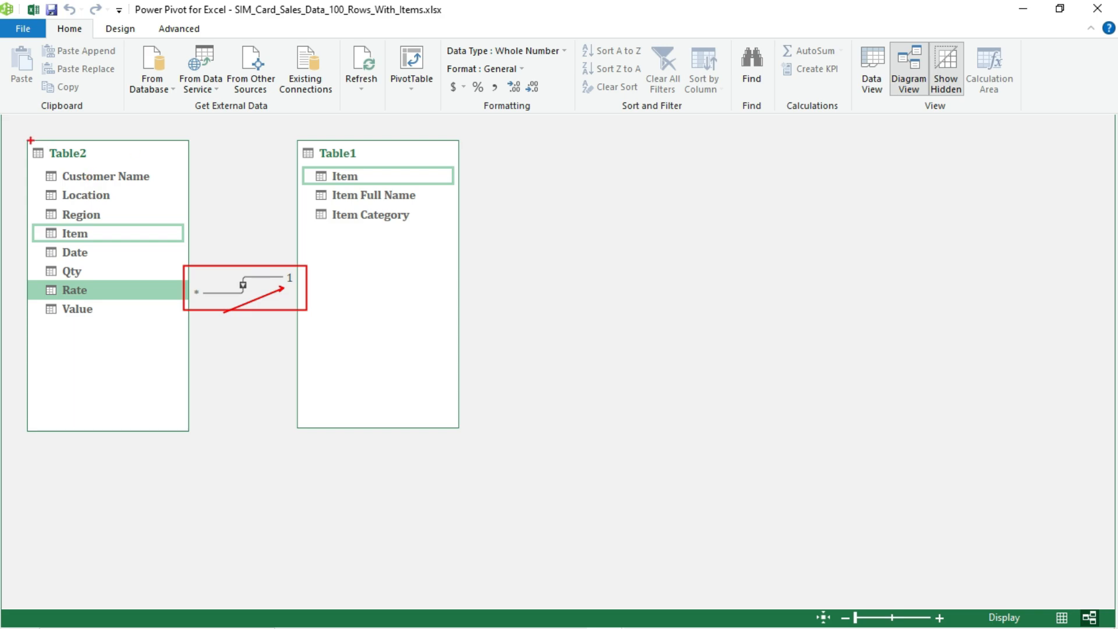
key("Escape")
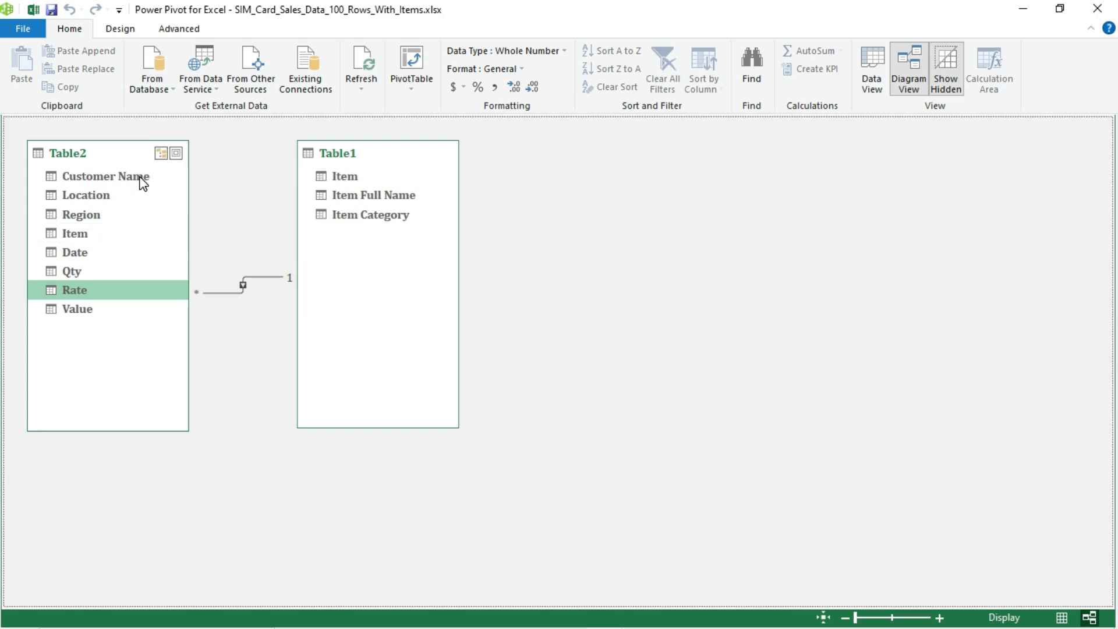
key("ctrl+2")
left_click_drag(23, 138, 135, 174)
left_click_drag(302, 139, 454, 167)
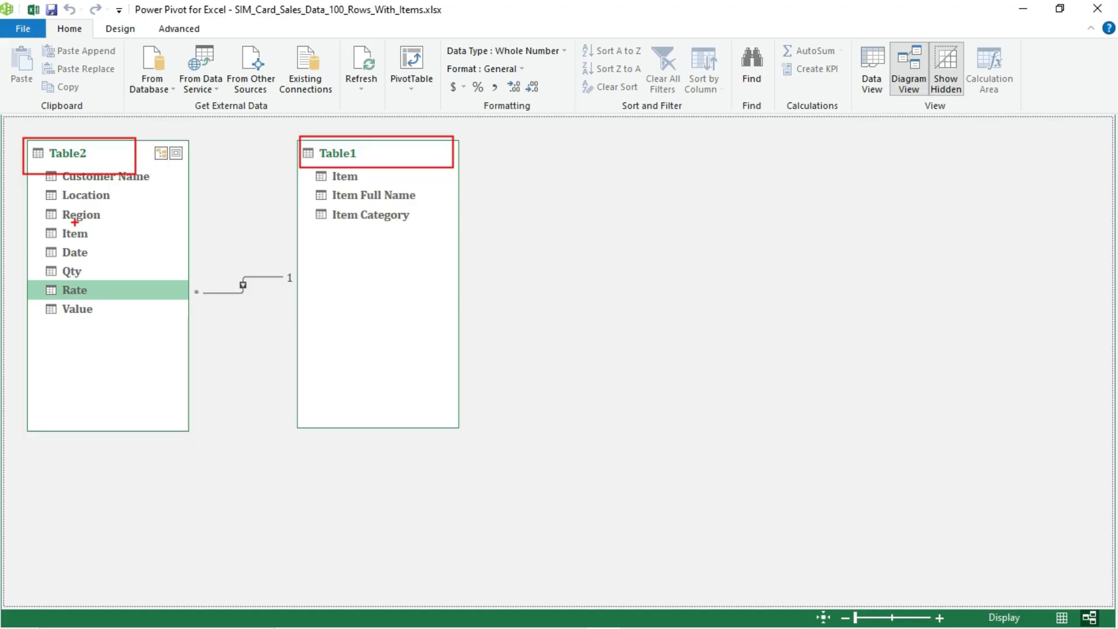
key("Escape")
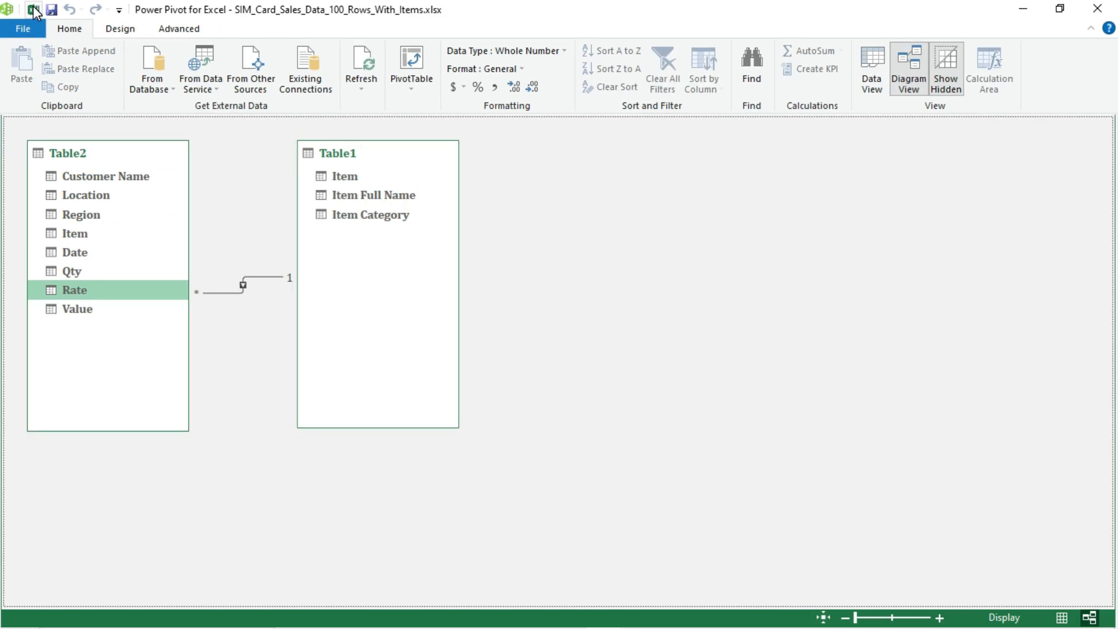
Return to the PivotTable in Excel and add Table1's Item Full Name field to its rows.
left_click(34, 11)
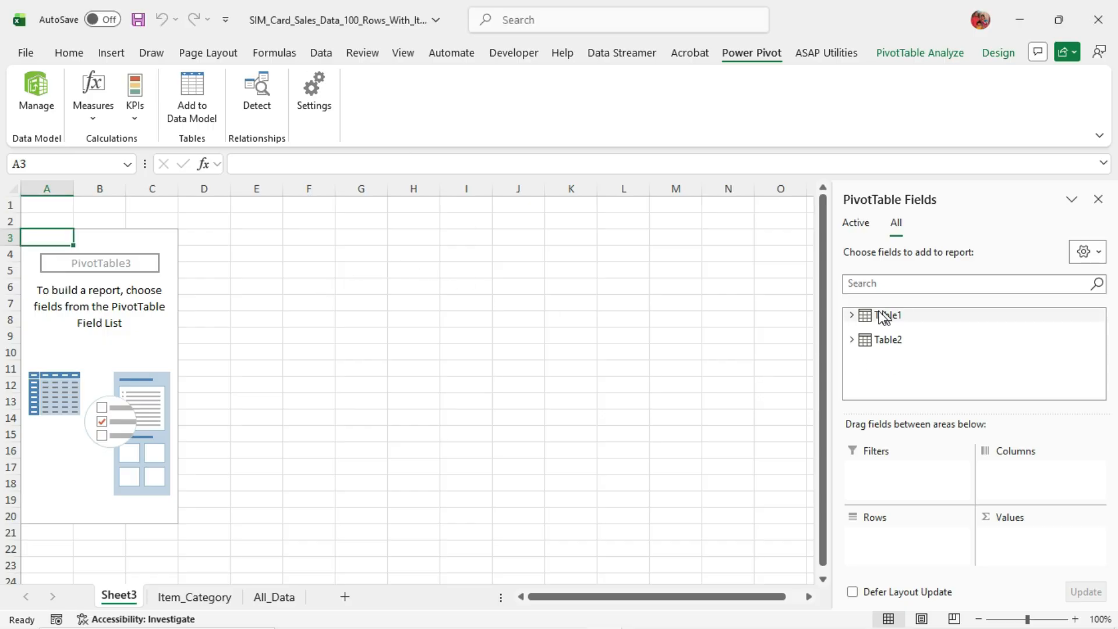
left_click(853, 315)
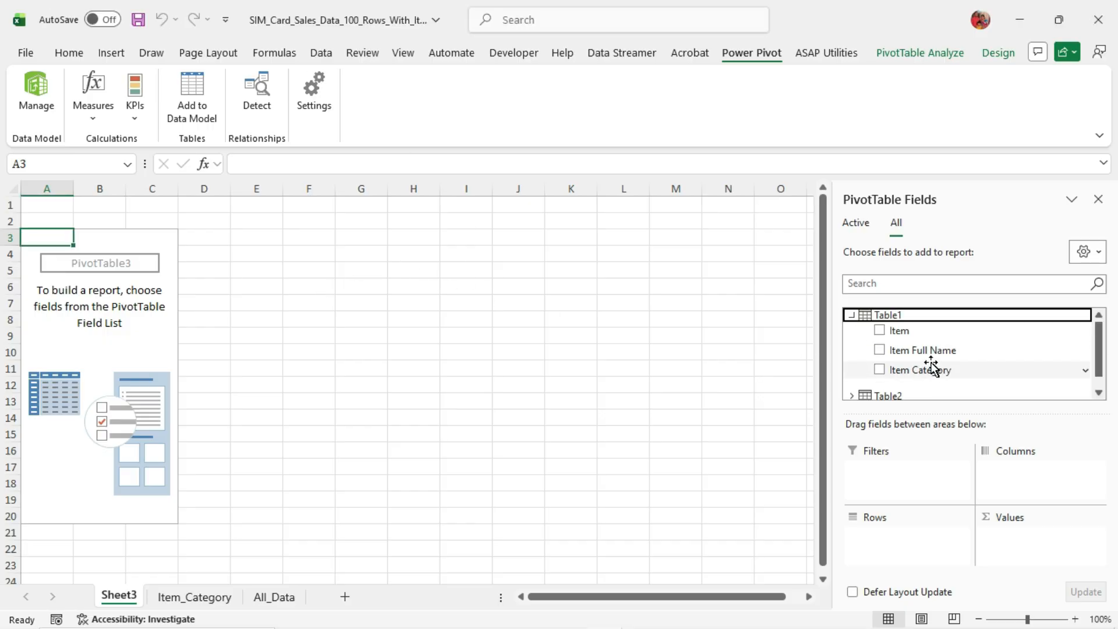
left_click_drag(929, 354, 904, 545)
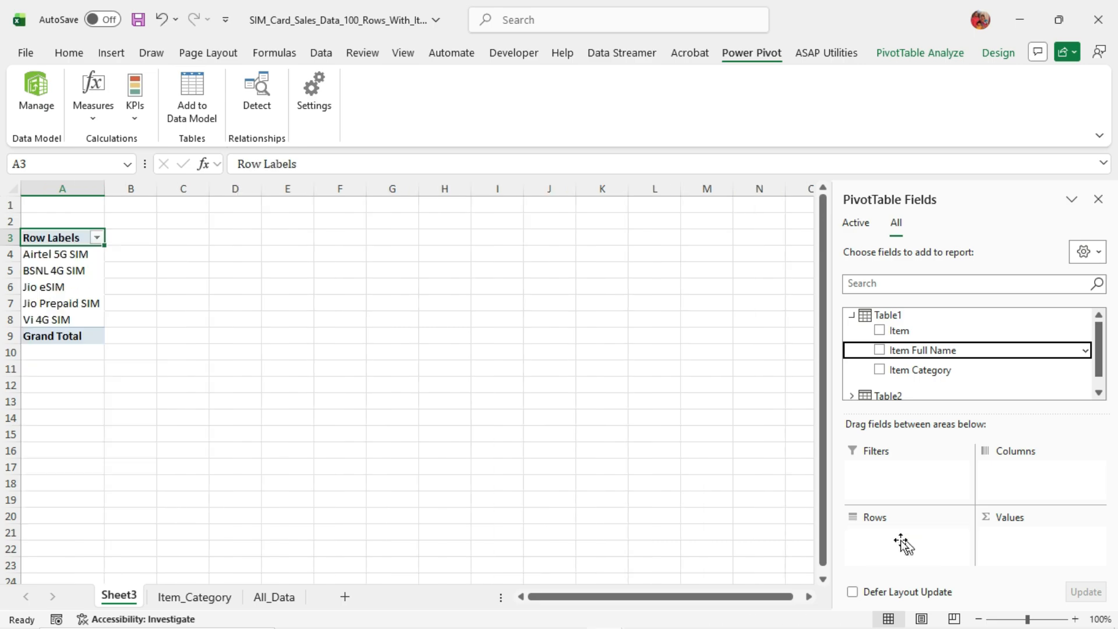
Add Table2's Qty and Value fields to the PivotTable values and widen the Sum of Qty and Sum of Value columns.
scroll(879, 376, "down", 1)
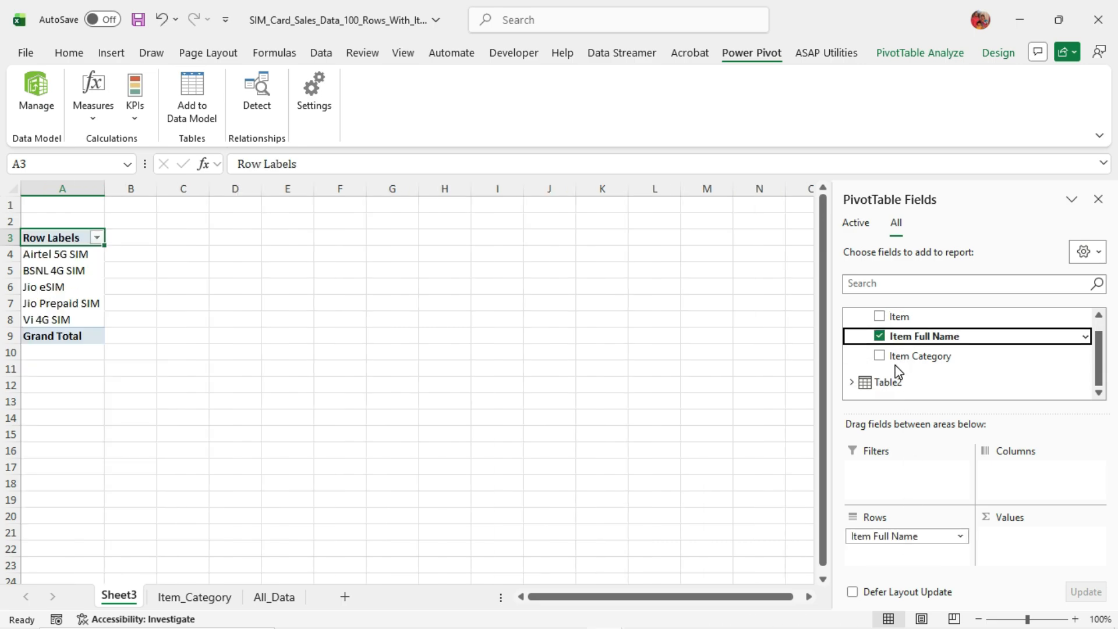
left_click(853, 383)
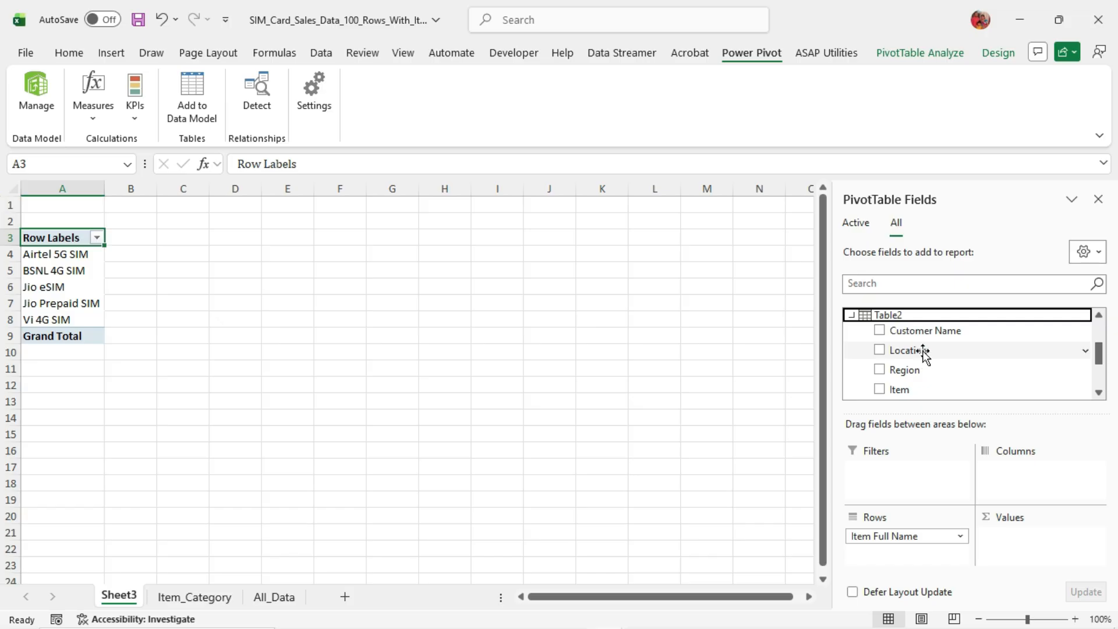
scroll(924, 351, "down", 2)
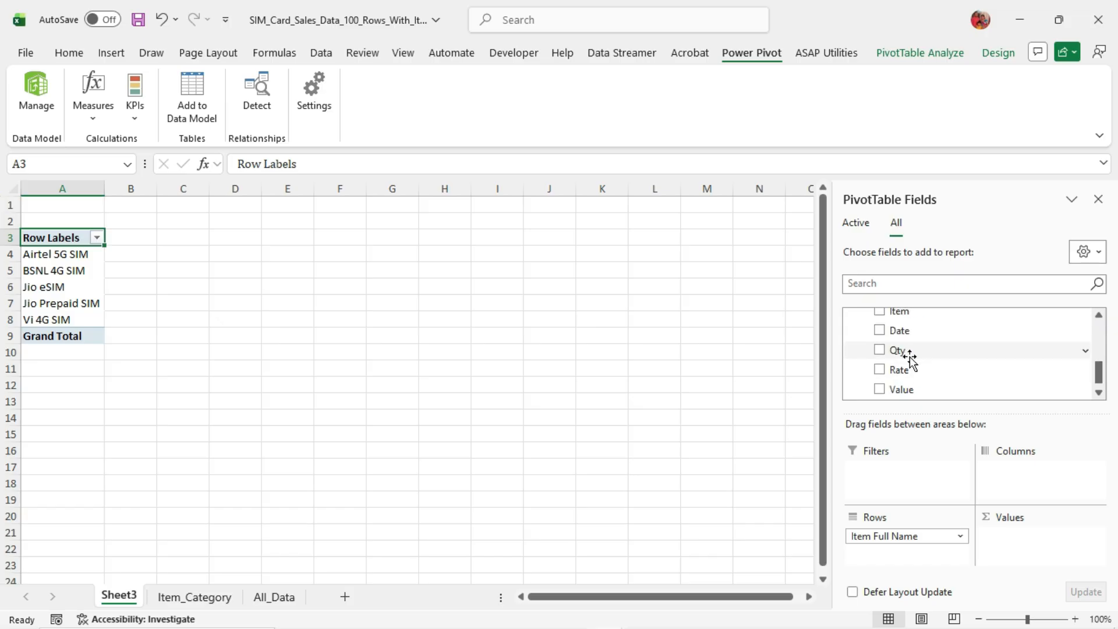
left_click_drag(911, 355, 1037, 538)
left_click_drag(921, 391, 1019, 560)
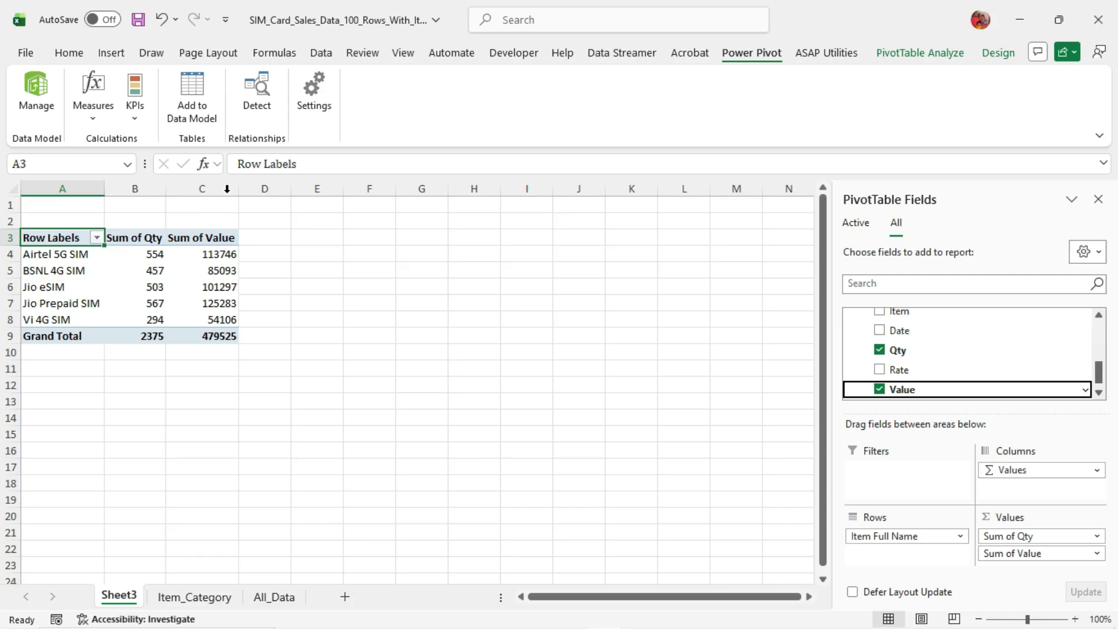
left_click_drag(240, 189, 275, 197)
left_click_drag(166, 188, 201, 188)
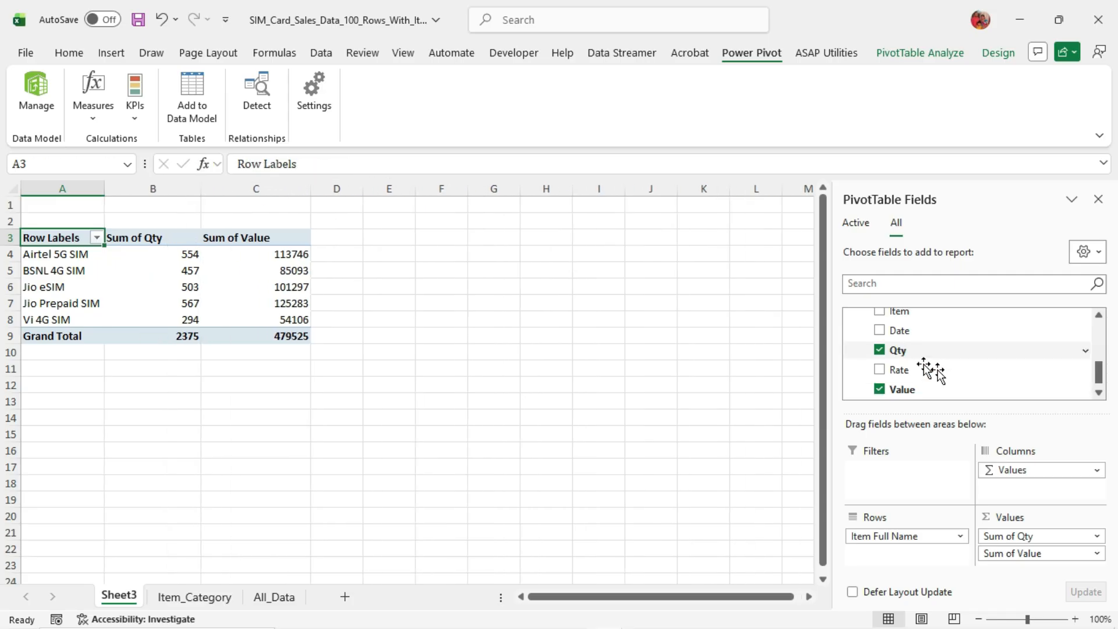
Bring in Table2's Date field, keeping only Date (Month) as a report filter and removing Date from the rows.
scroll(963, 370, "up", 10)
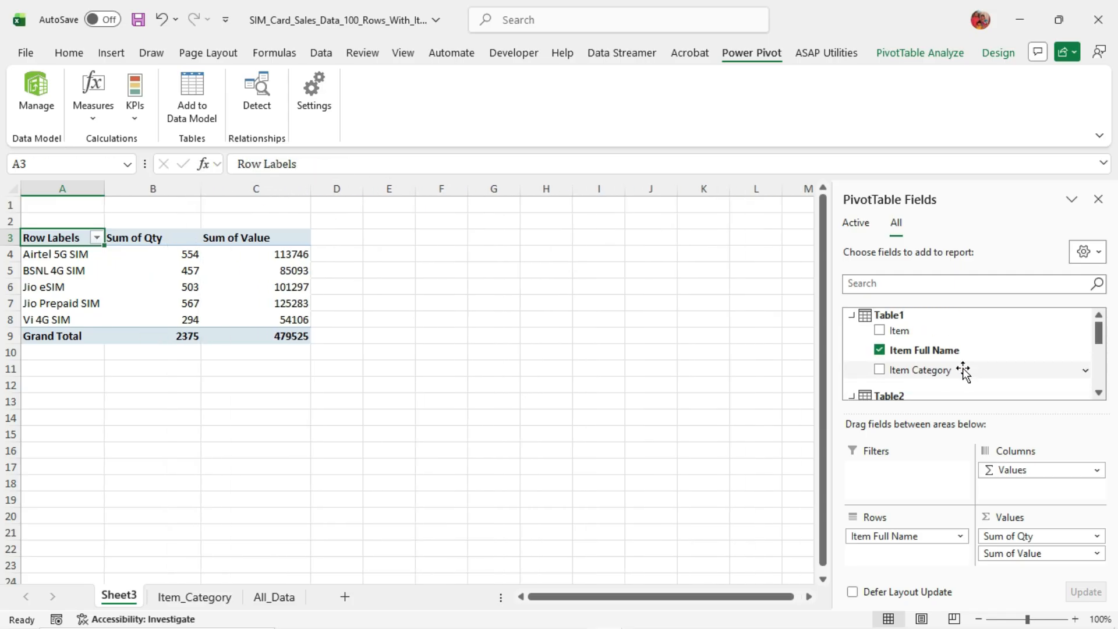
scroll(930, 367, "down", 2)
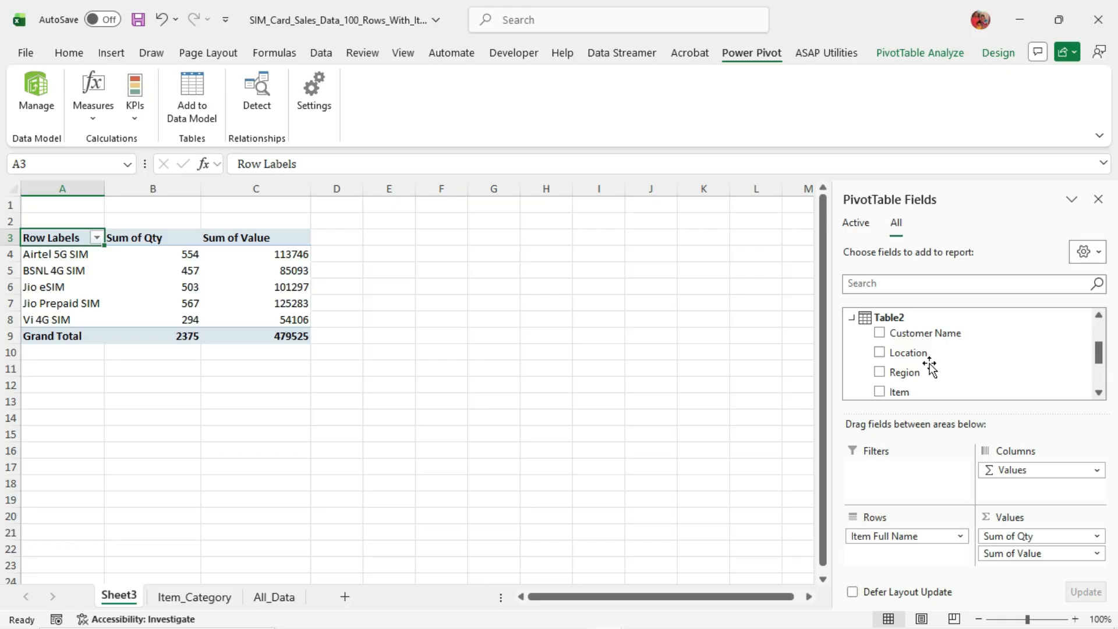
scroll(931, 367, "down", 1)
left_click_drag(926, 370, 899, 561)
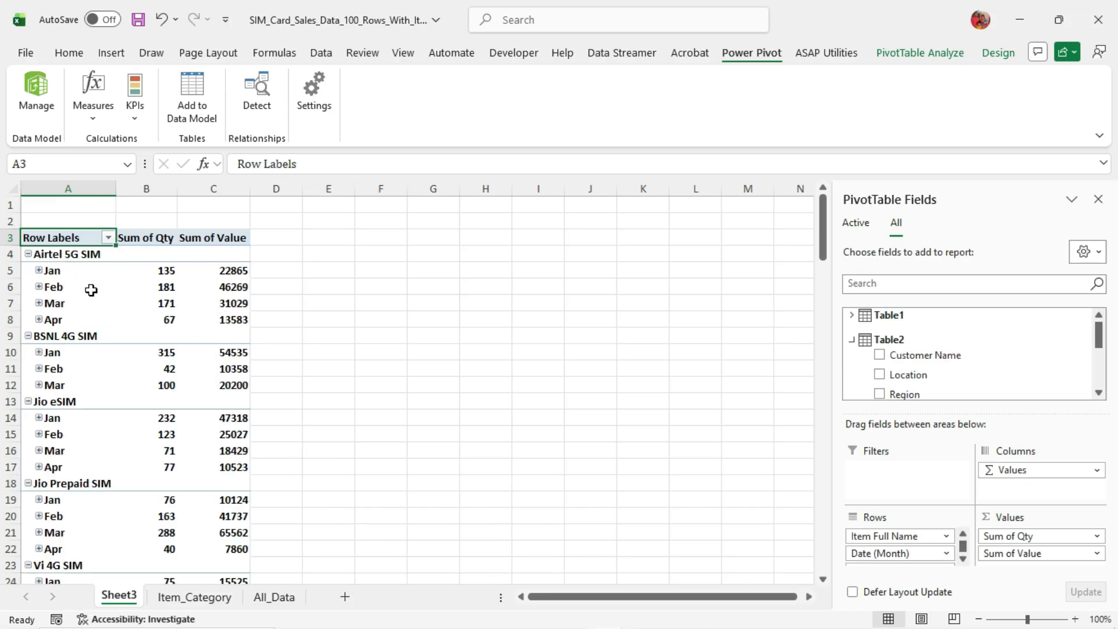
left_click_drag(888, 556, 879, 466)
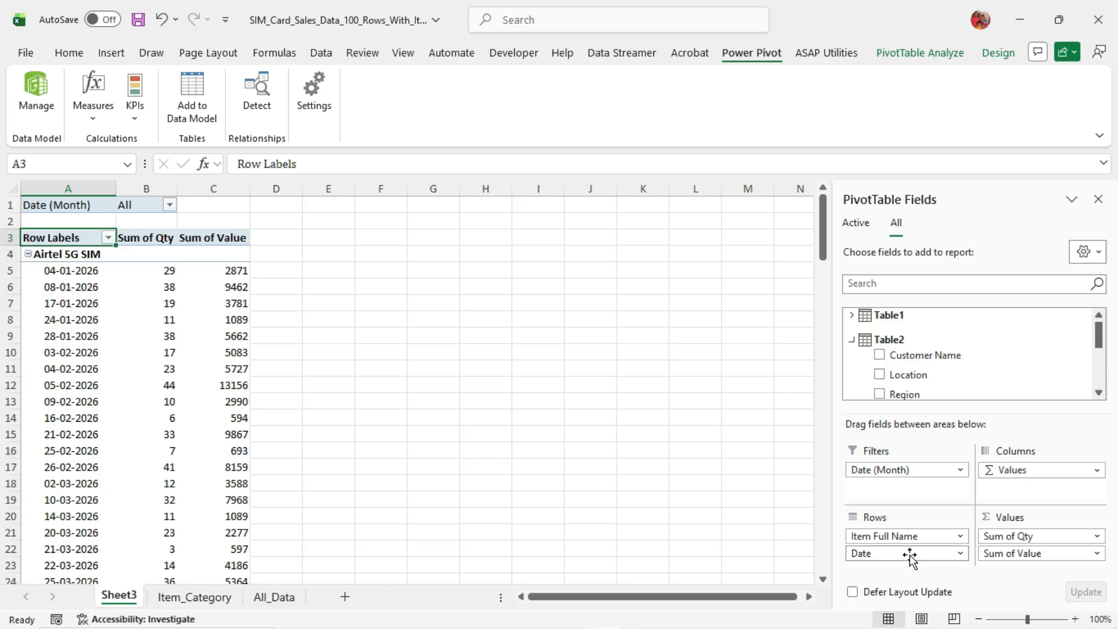
left_click_drag(944, 553, 552, 452)
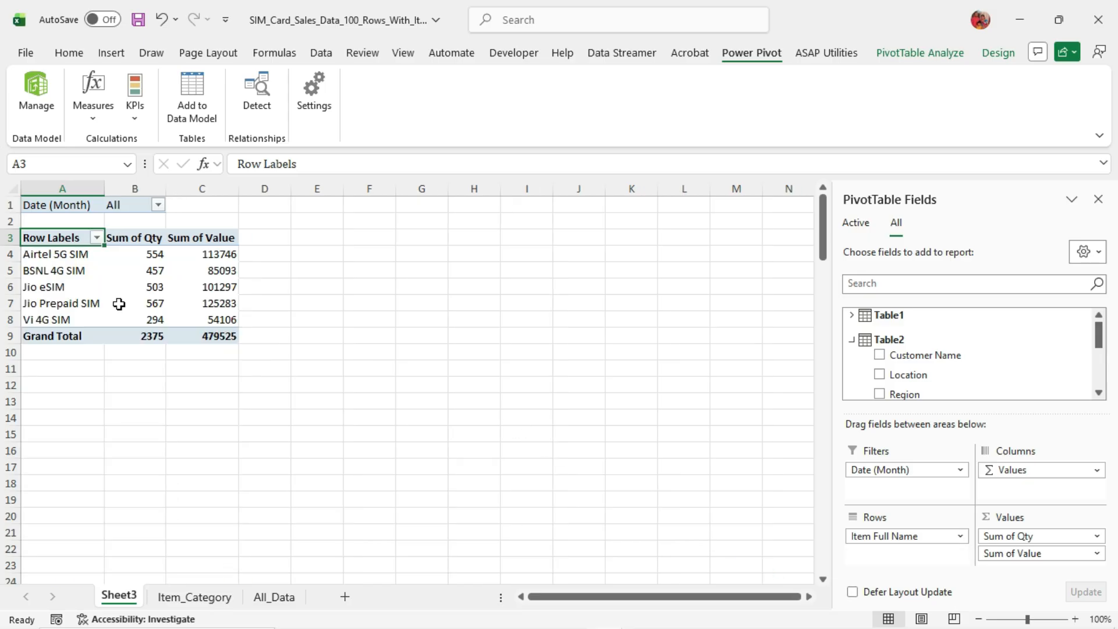
Filter the PivotTable to Jan with the Date (Month) report filter.
left_click(158, 205)
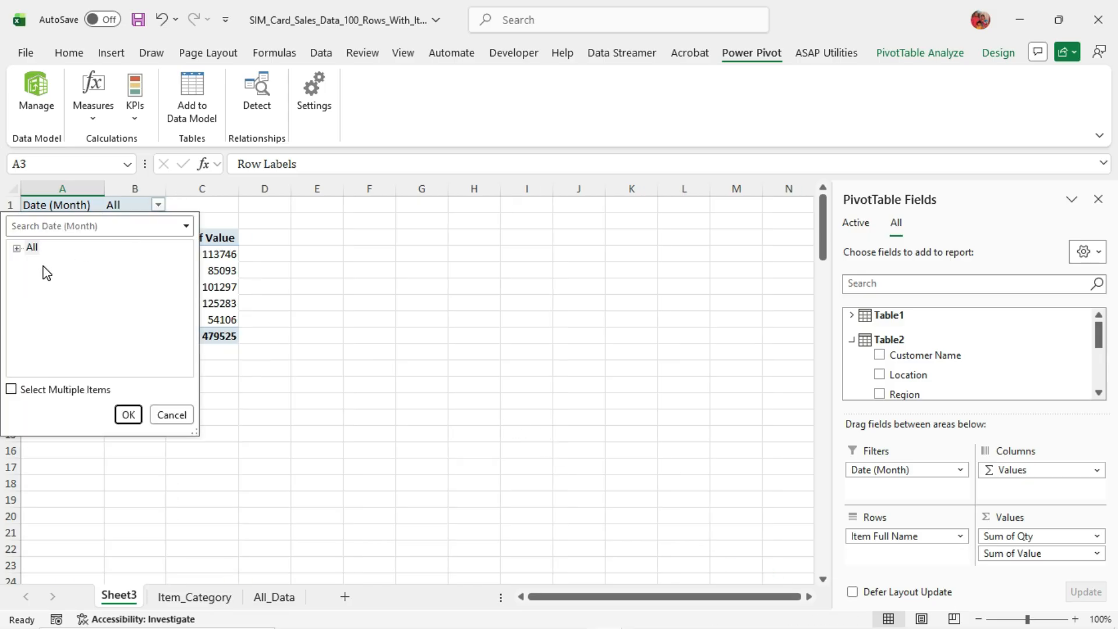
left_click(17, 248)
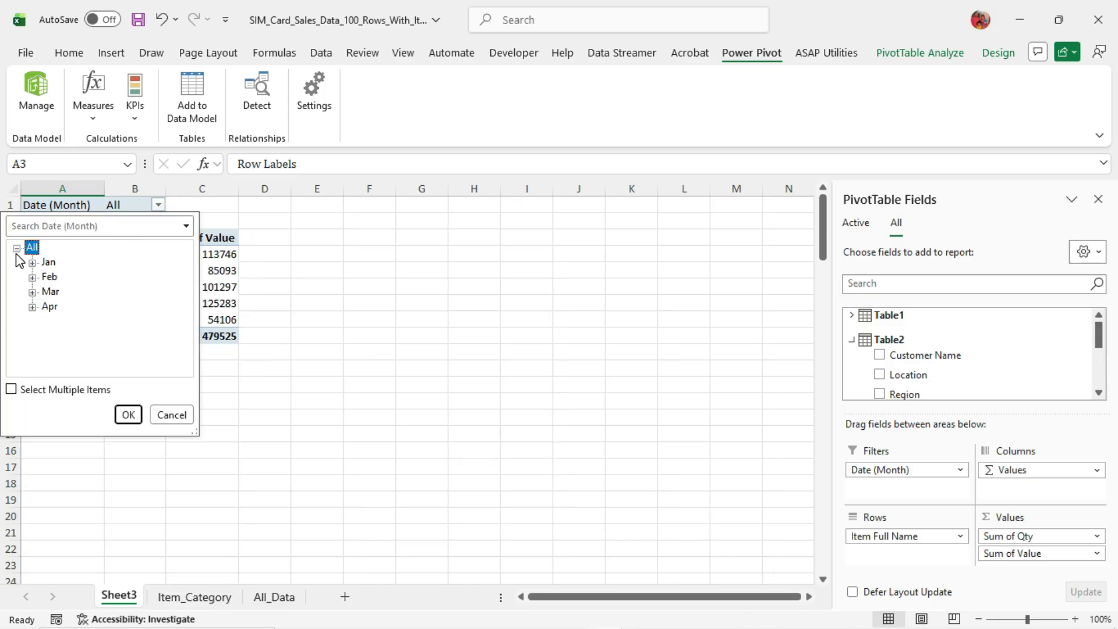
left_click(49, 263)
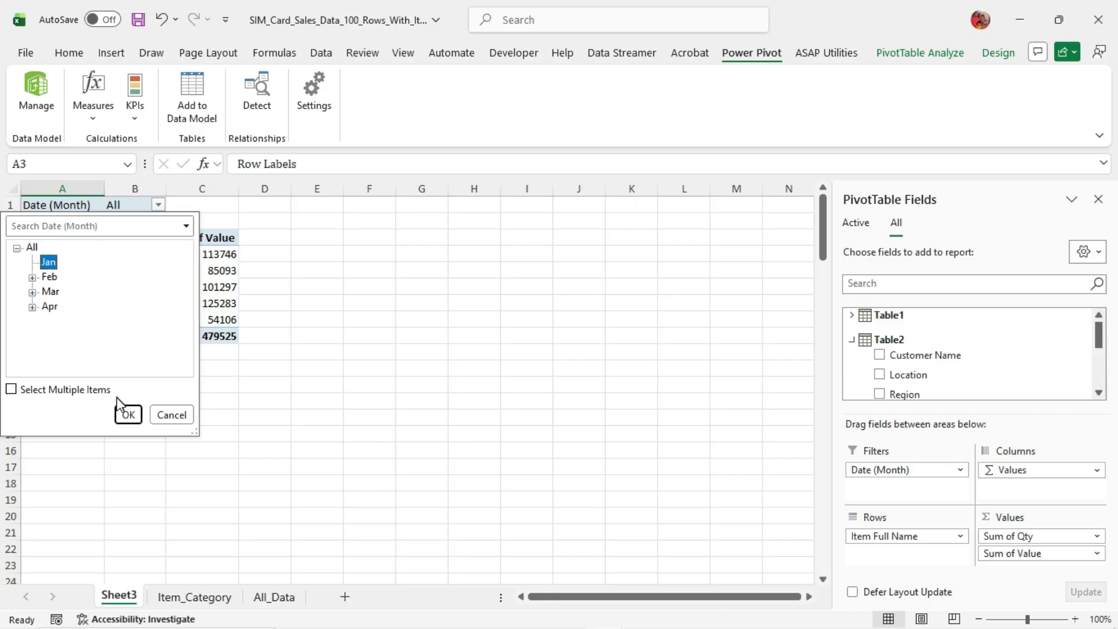
left_click(125, 413)
Set the Date (Month) report filter to Feb and widen the Sum of Value column.
left_click(158, 205)
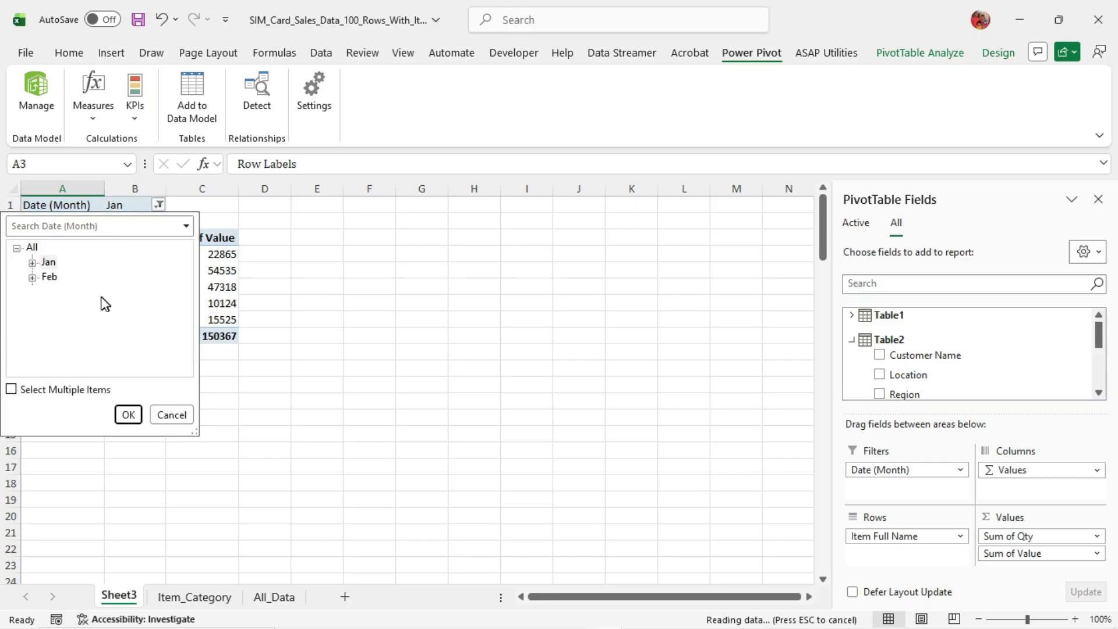
left_click(50, 277)
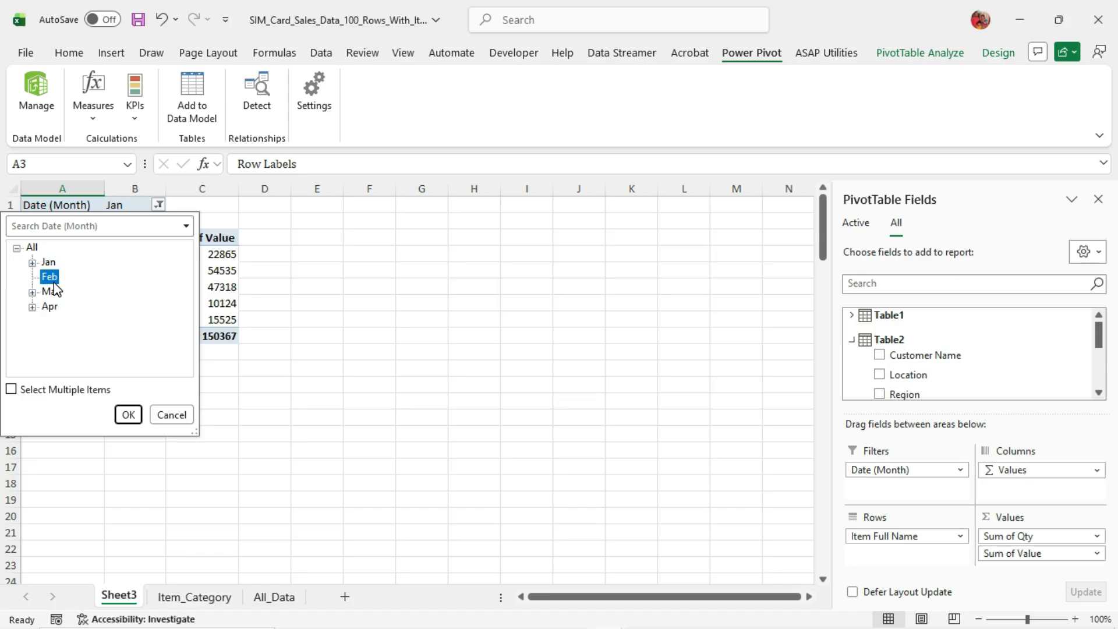
left_click(128, 414)
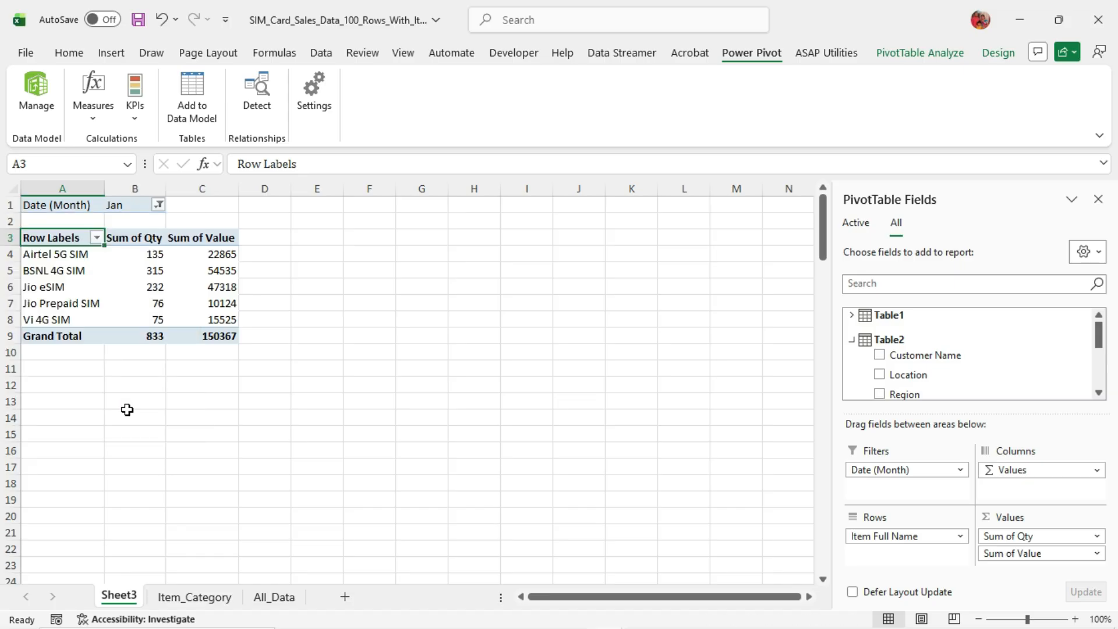
left_click(239, 202)
left_click_drag(239, 190, 266, 193)
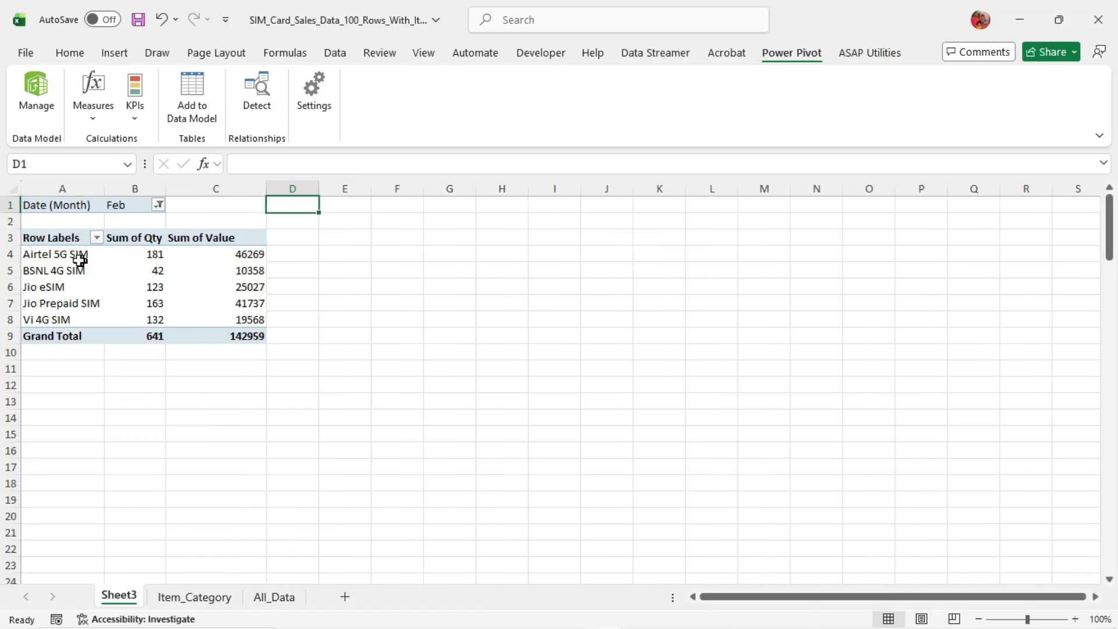
Add Table2's Location field to the rows below Item Full Name and switch to the classic PivotTable layout with wider columns B and C.
left_click(75, 259)
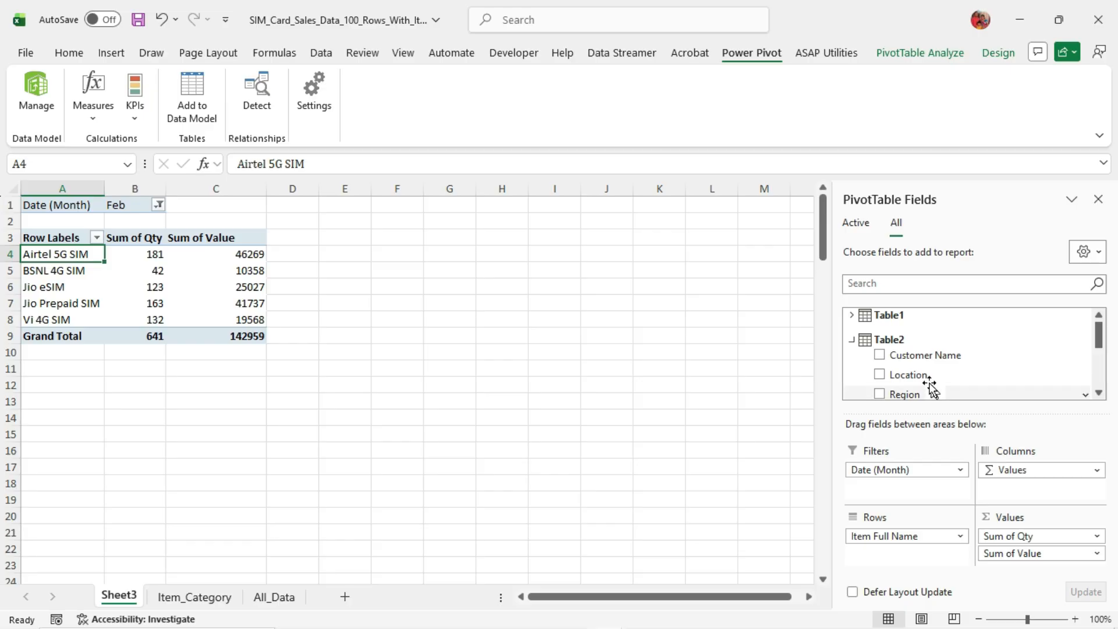
left_click_drag(925, 382, 889, 552)
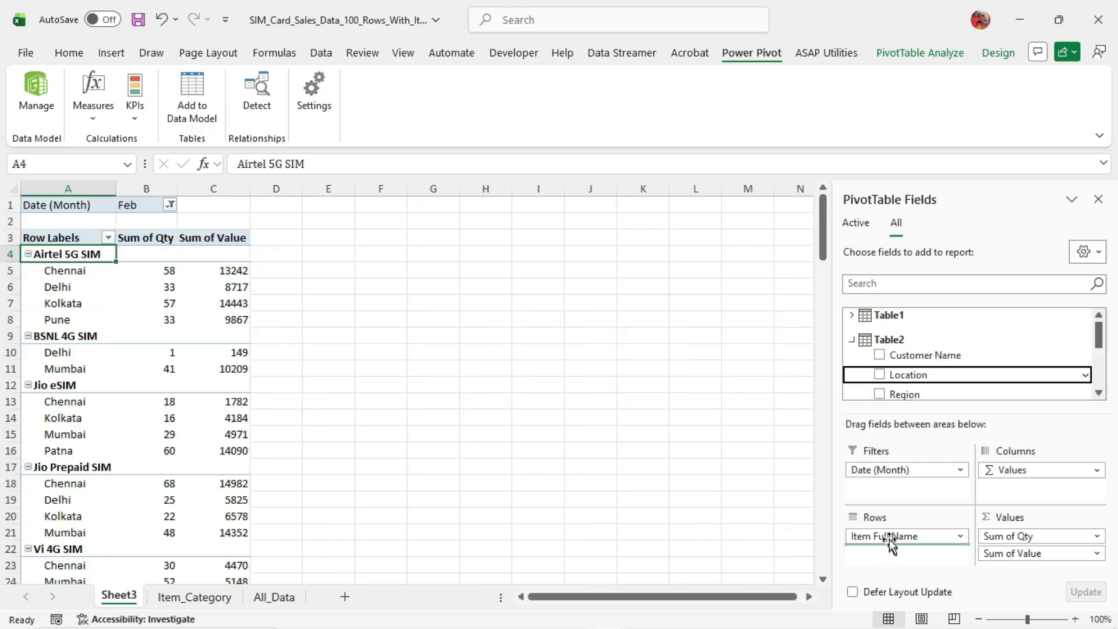
right_click(52, 284)
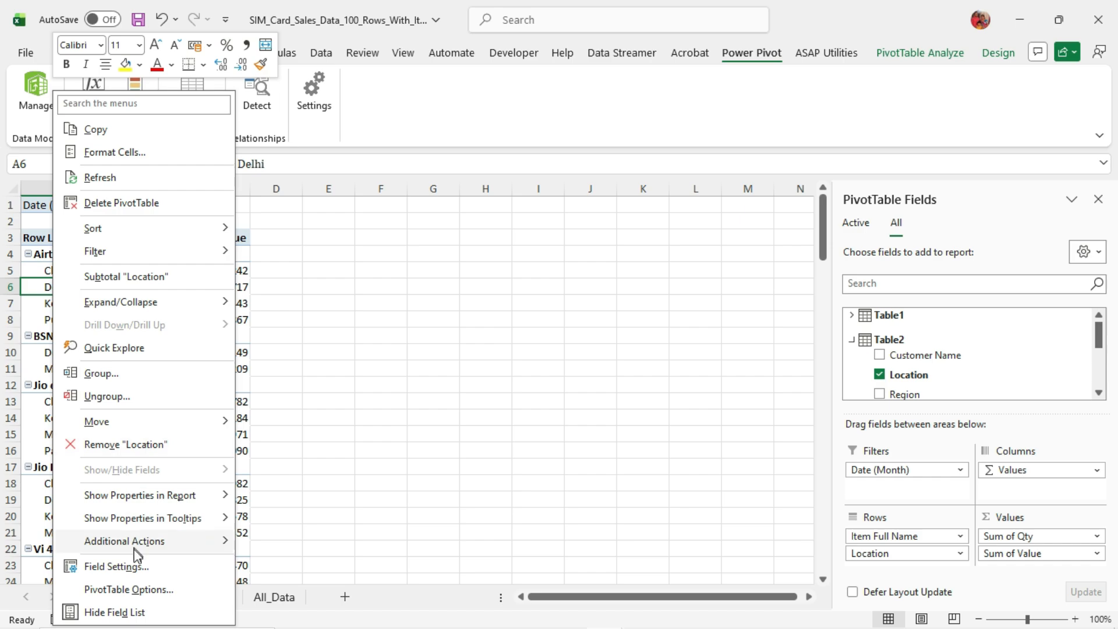
left_click(138, 590)
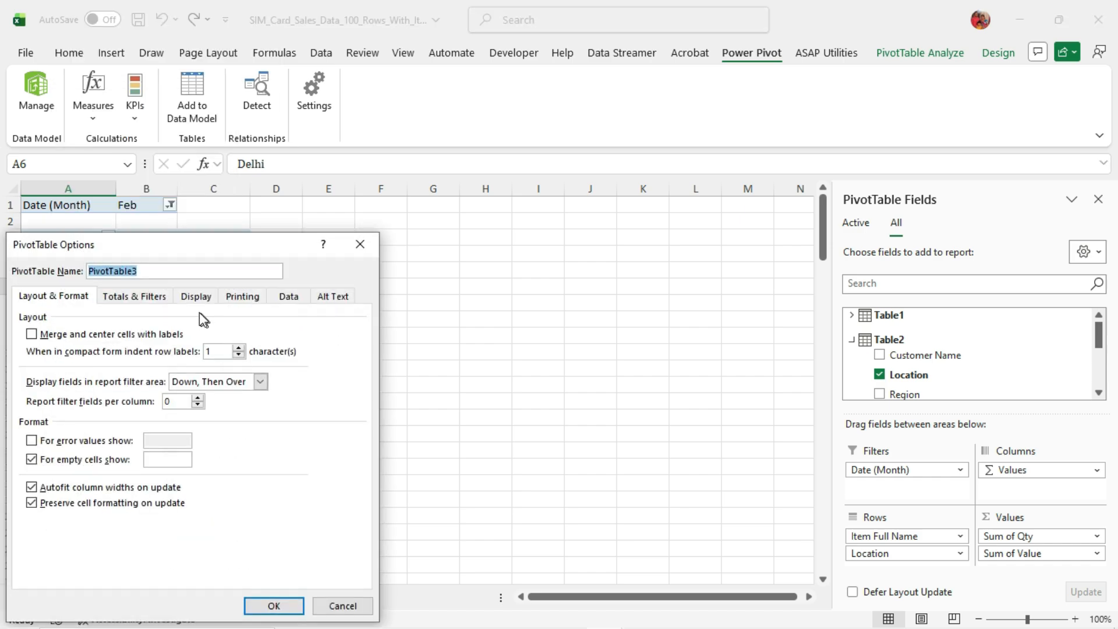
left_click(203, 299)
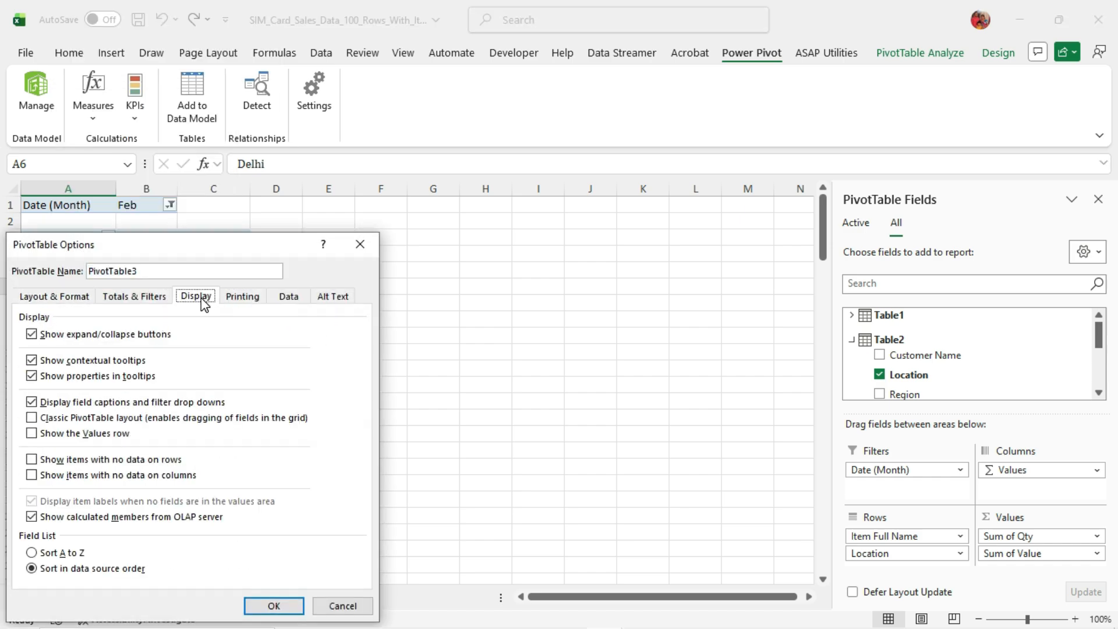
left_click(88, 419)
left_click(274, 606)
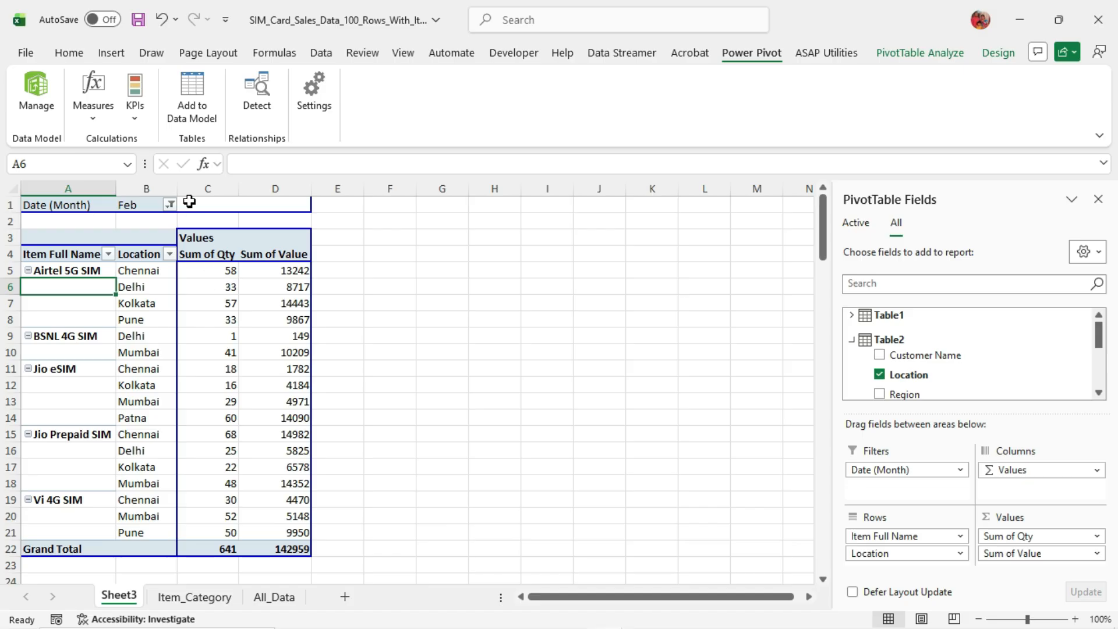
left_click_drag(178, 188, 223, 188)
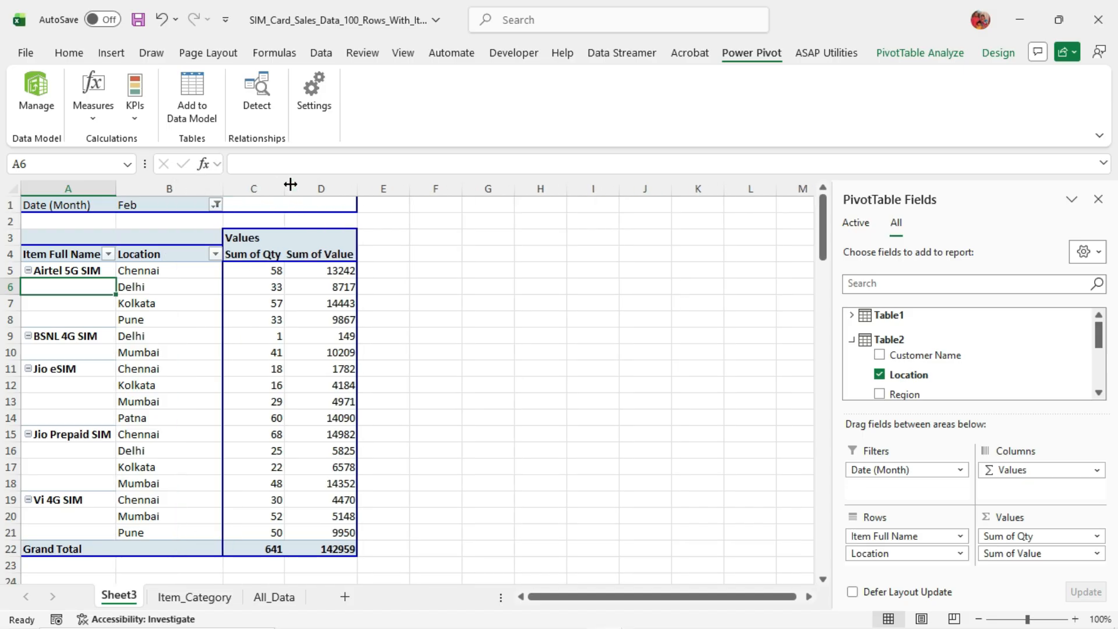
left_click_drag(290, 184, 323, 188)
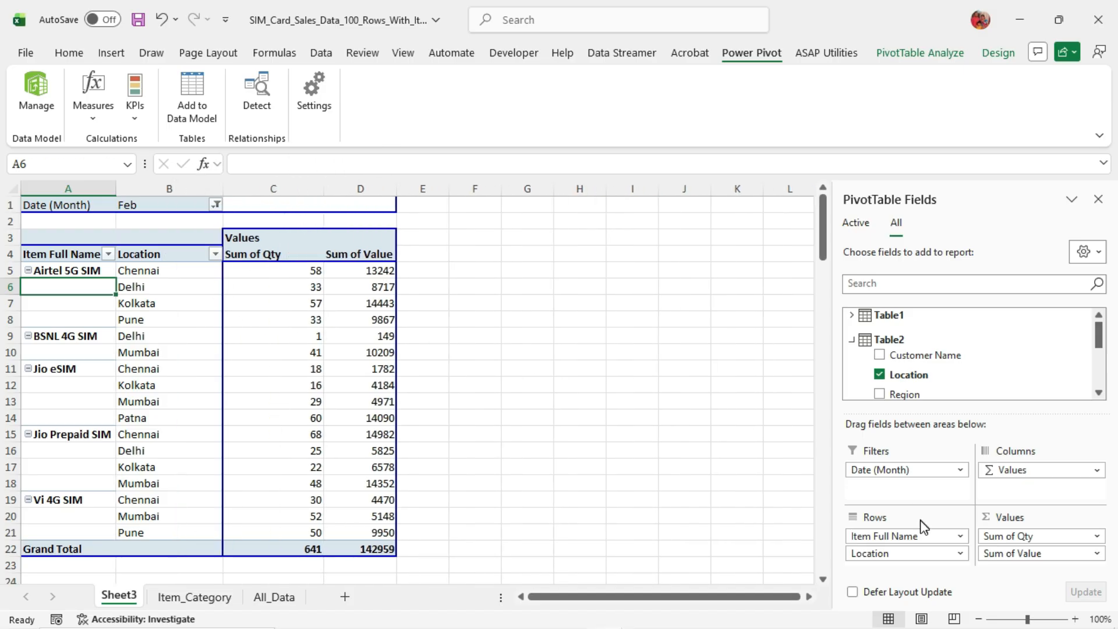
Place Location above Item Full Name in the PivotTable rows and remove Item Full Name from them.
left_click_drag(896, 559, 886, 537)
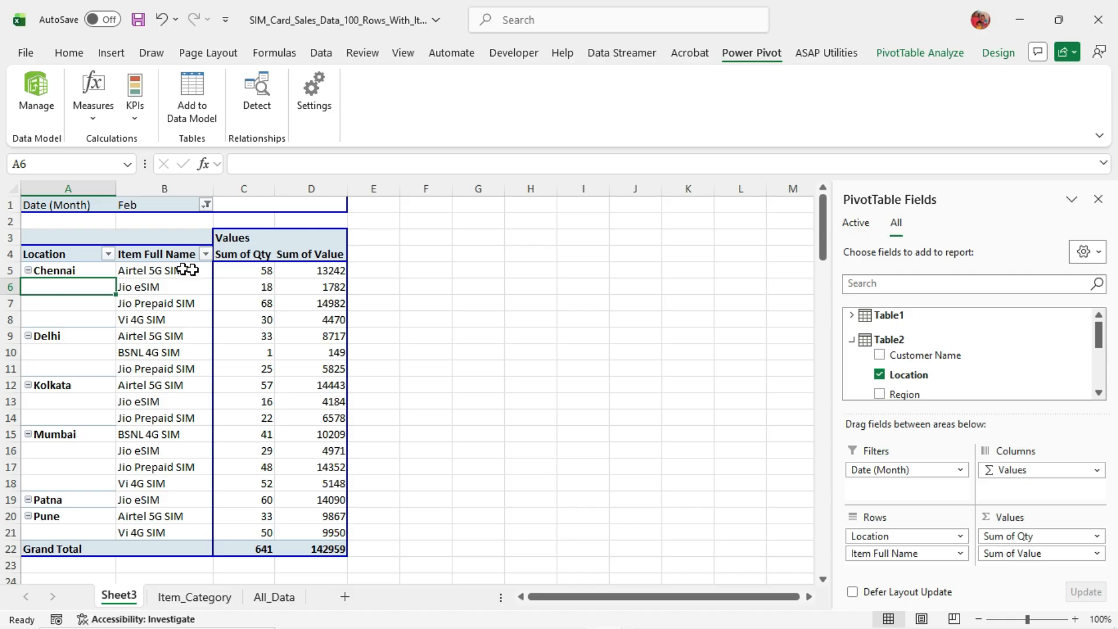
left_click_drag(213, 191, 230, 191)
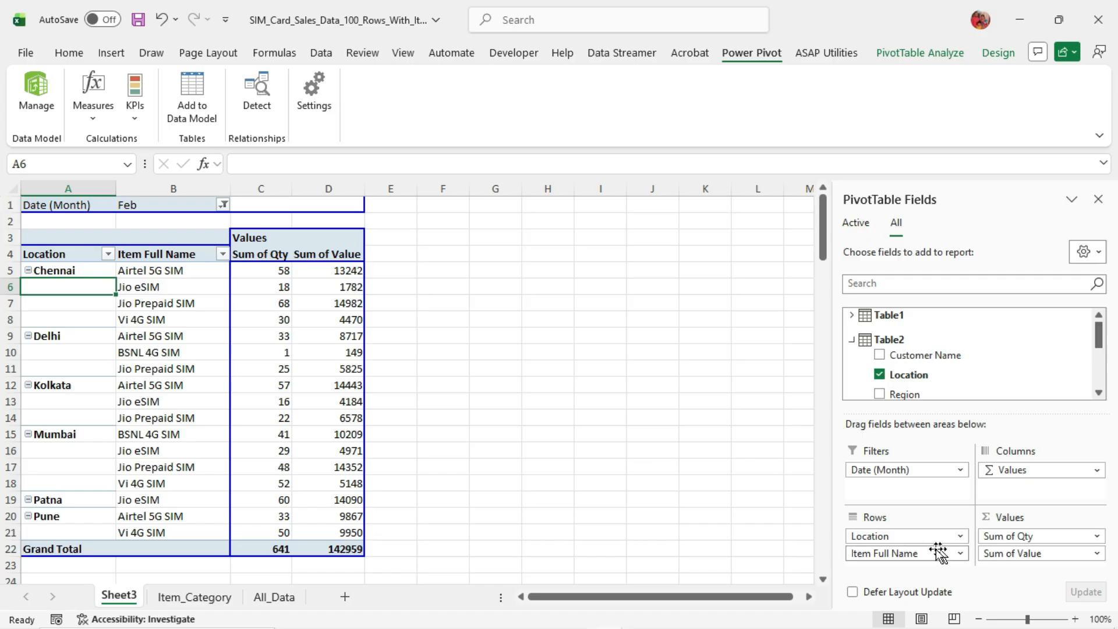
left_click_drag(912, 556, 542, 518)
Insert a clustered column PivotChart from the PivotTable and place it beside the table, starting around column F.
left_click(148, 303)
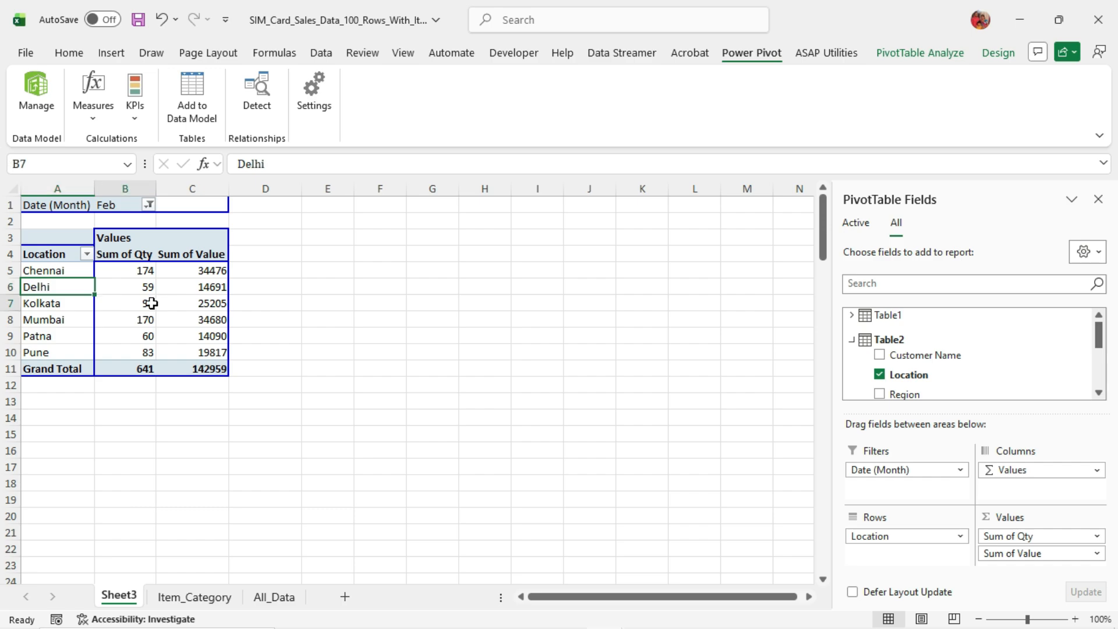
left_click(70, 53)
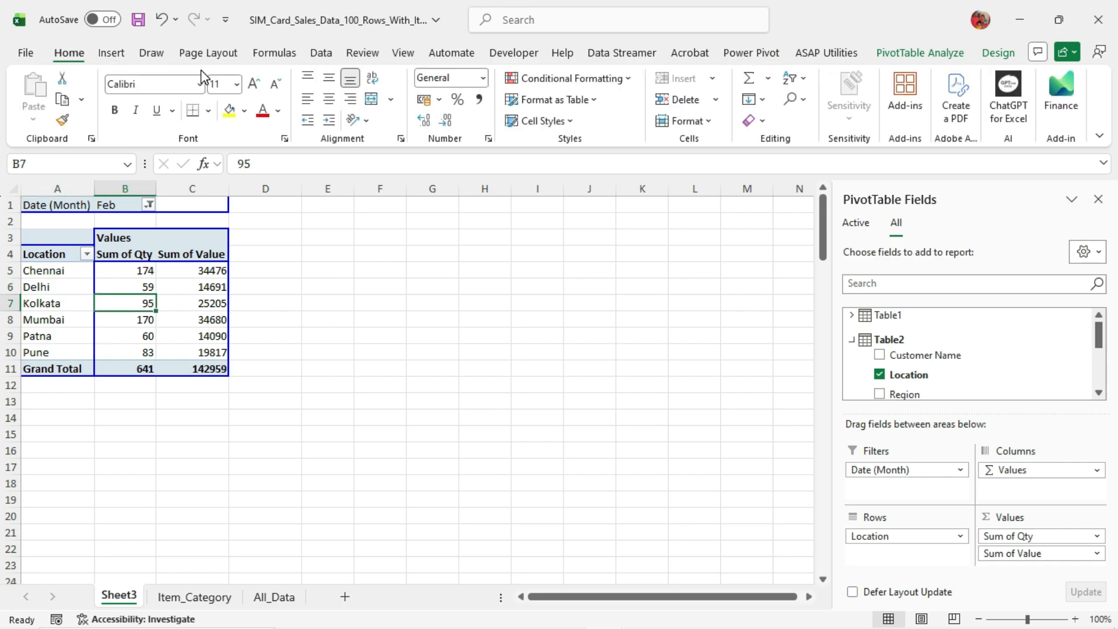
left_click(115, 57)
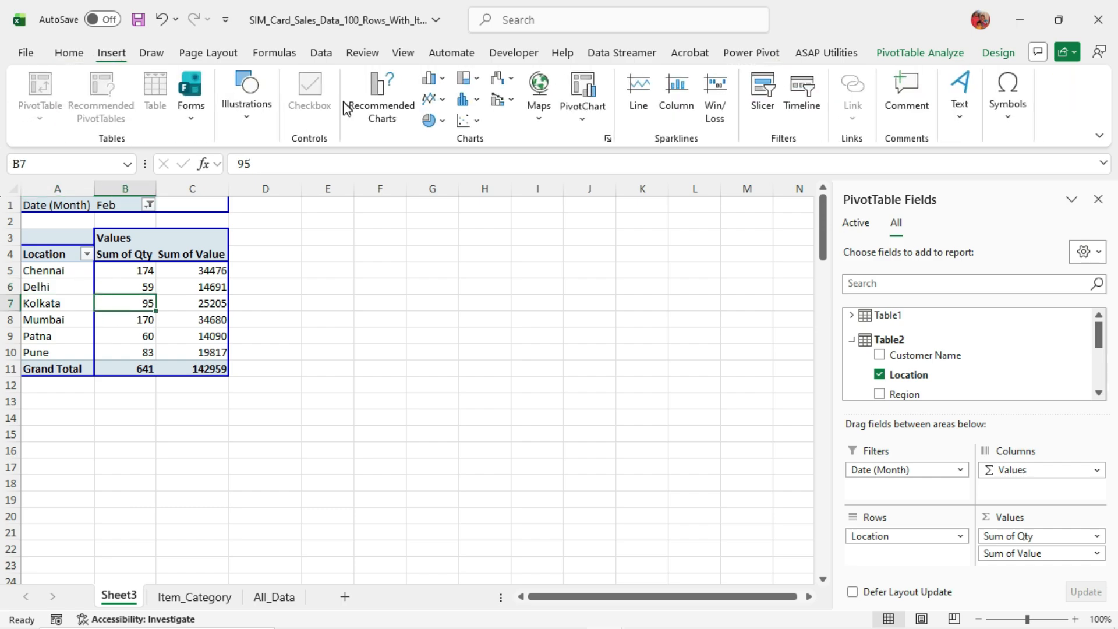
left_click(441, 82)
left_click(443, 147)
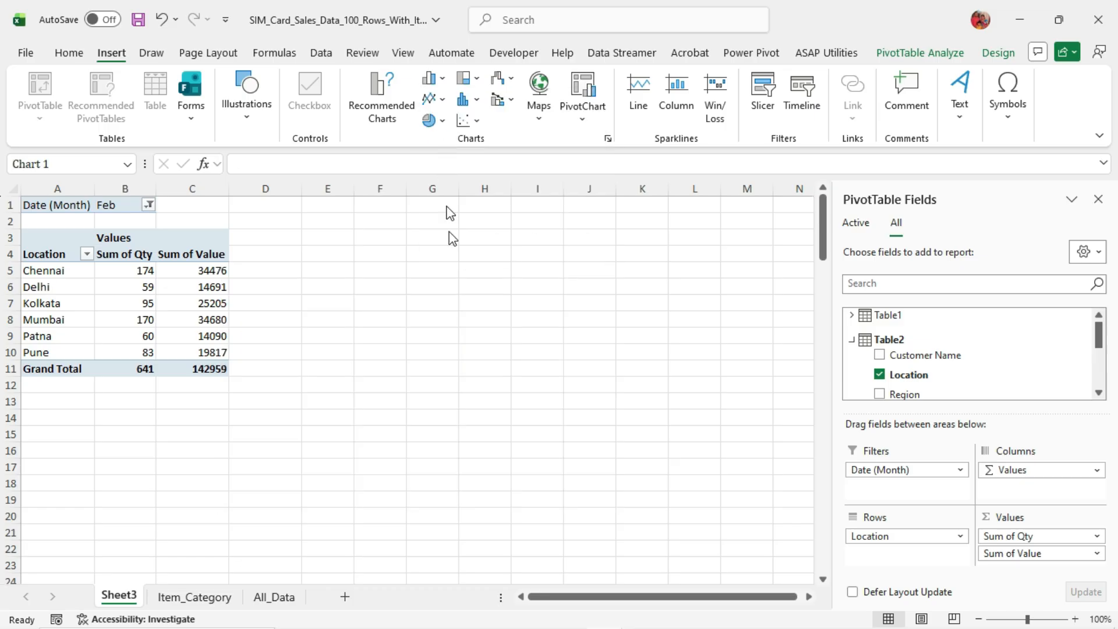
left_click_drag(496, 278, 630, 225)
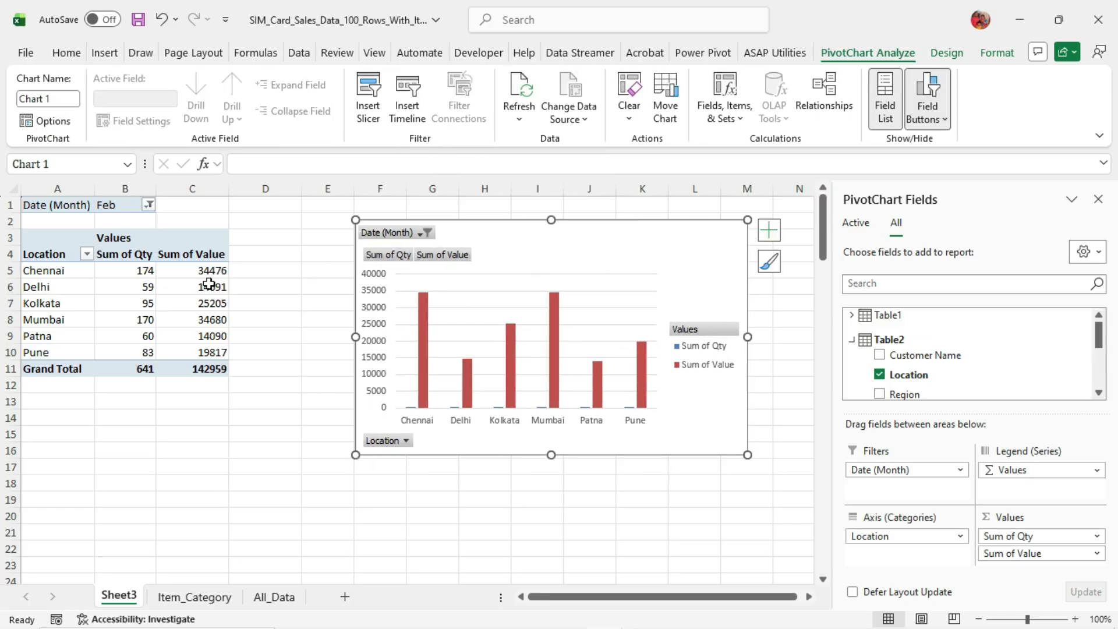
Change the Date (Month) report filter to Mar for the PivotTable and its chart.
left_click(148, 204)
left_click(49, 292)
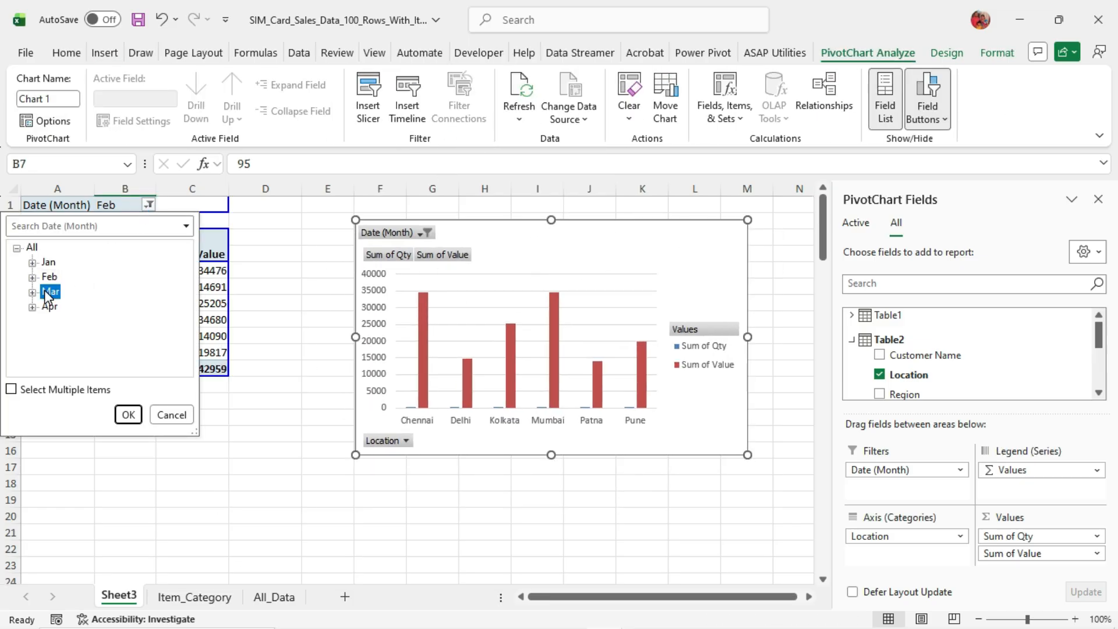
left_click(127, 414)
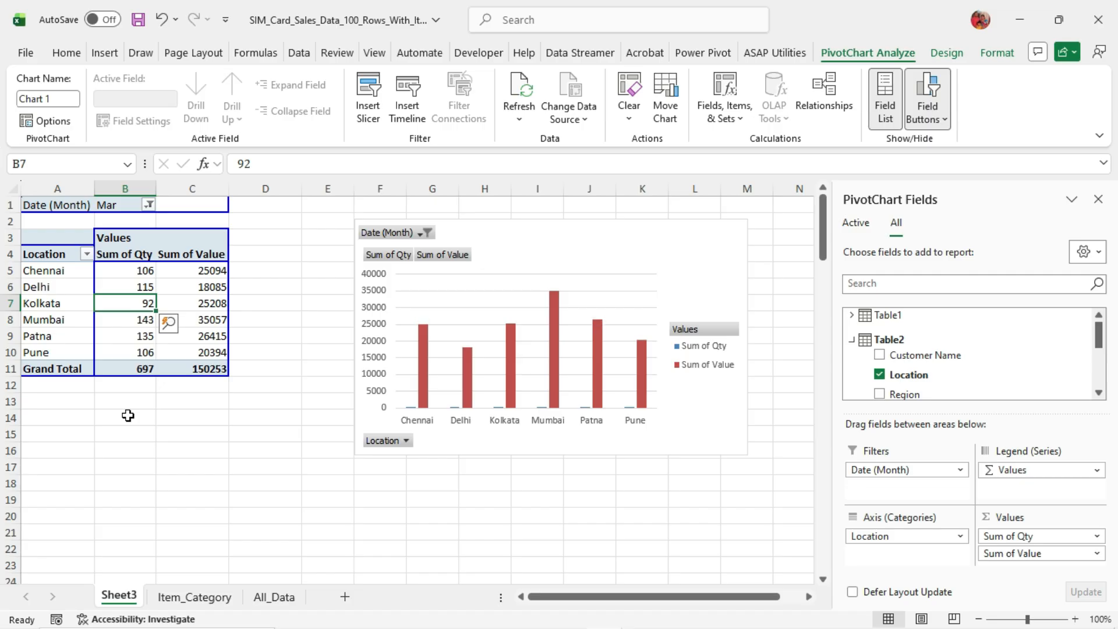
Change the Date (Month) report filter to Jan for the PivotTable and its chart.
left_click(149, 204)
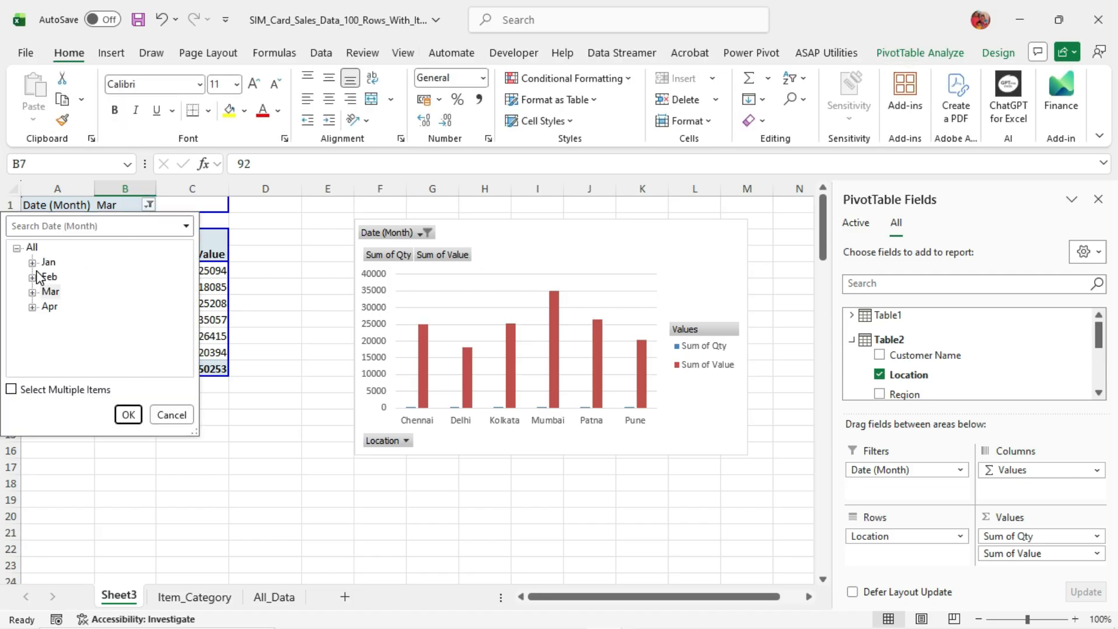
left_click(46, 263)
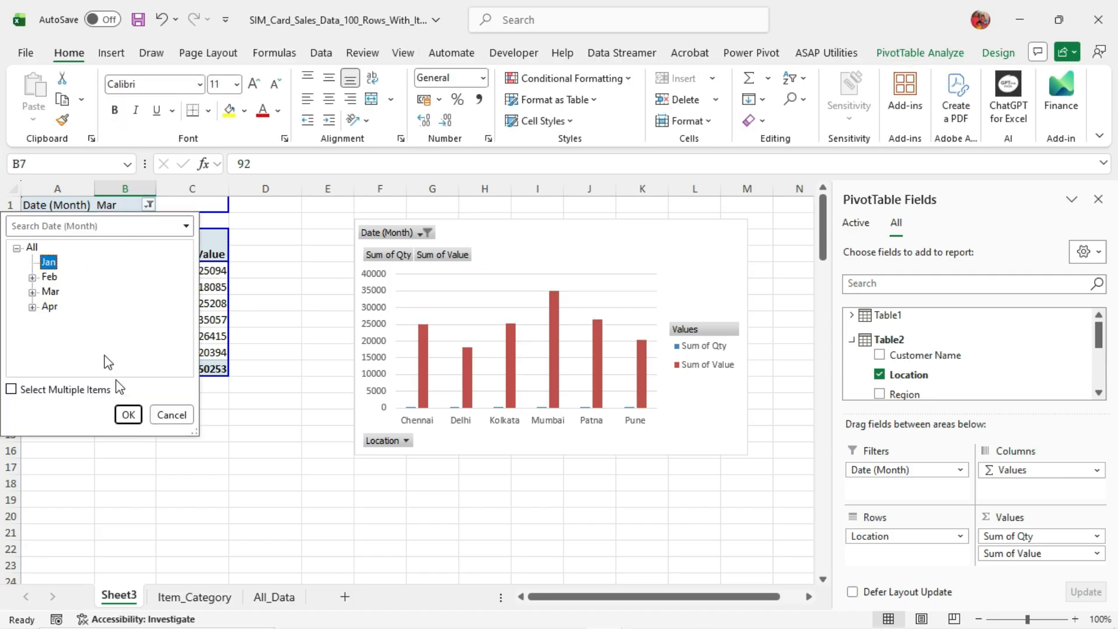
left_click(128, 415)
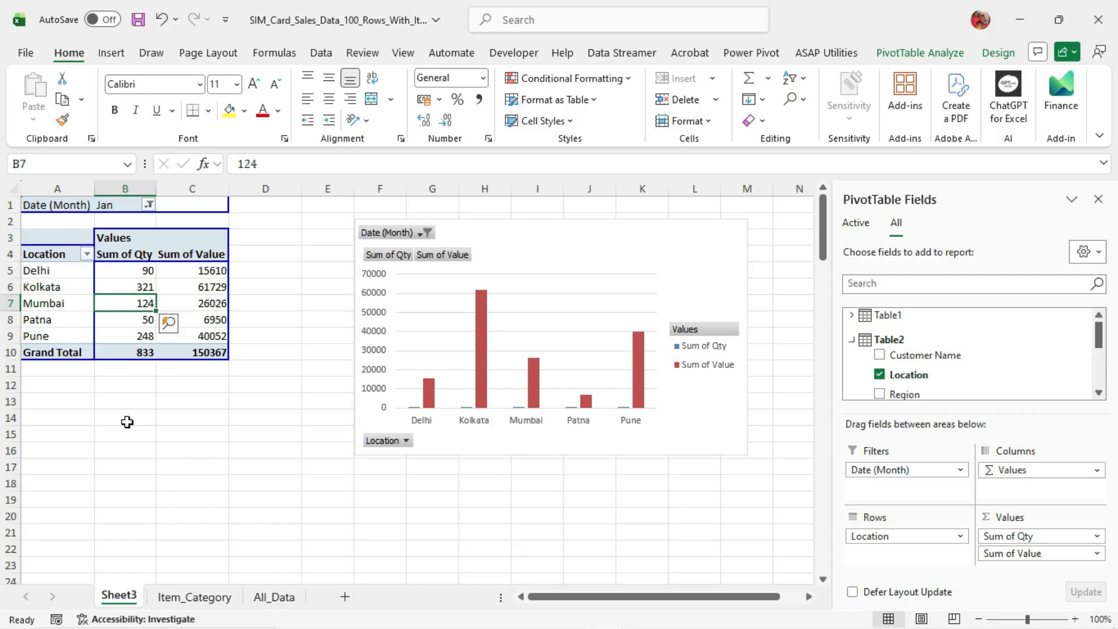